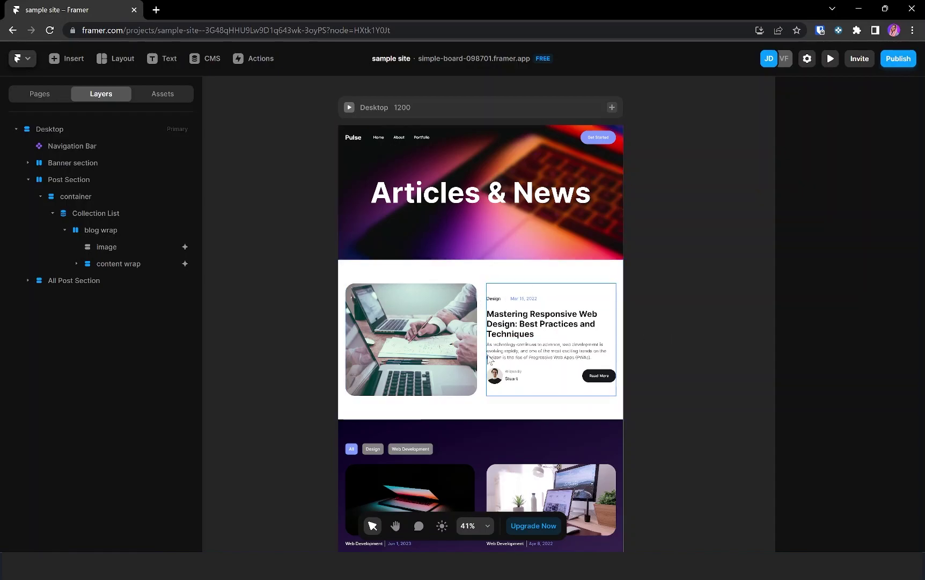
# Step: Expand the featured post's content wrap and category date wrap layers
pyautogui.scroll(-2, 488, 358)
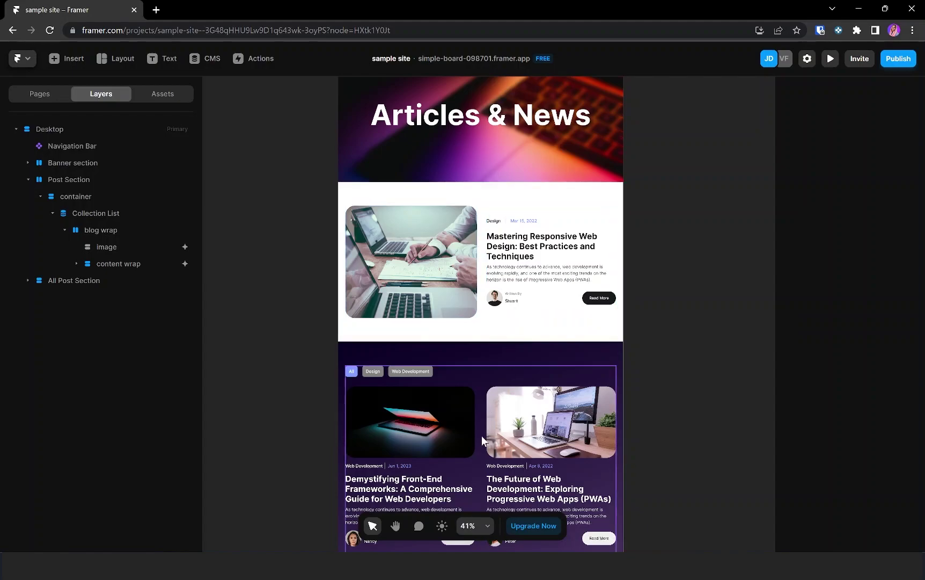
pyautogui.scroll(3, 509, 282)
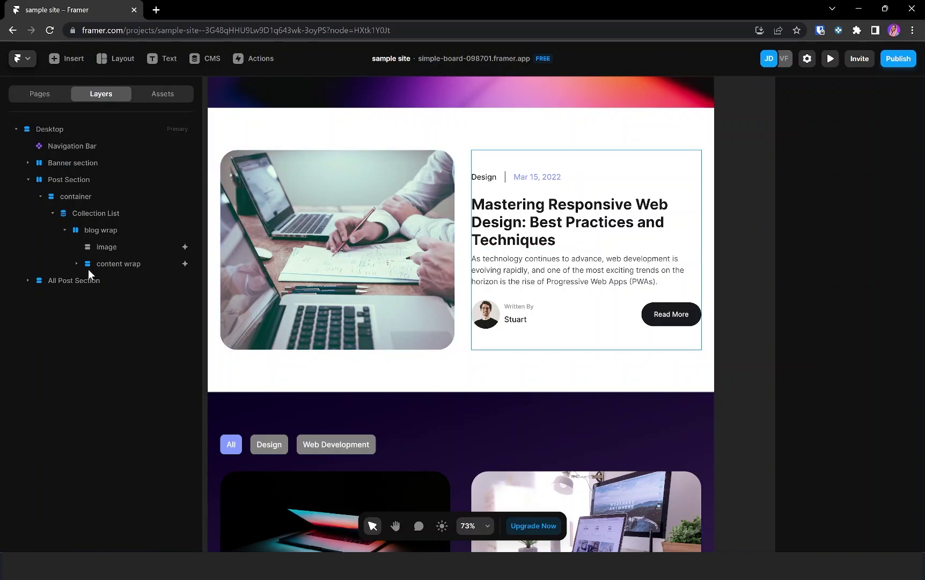
pyautogui.click(111, 265)
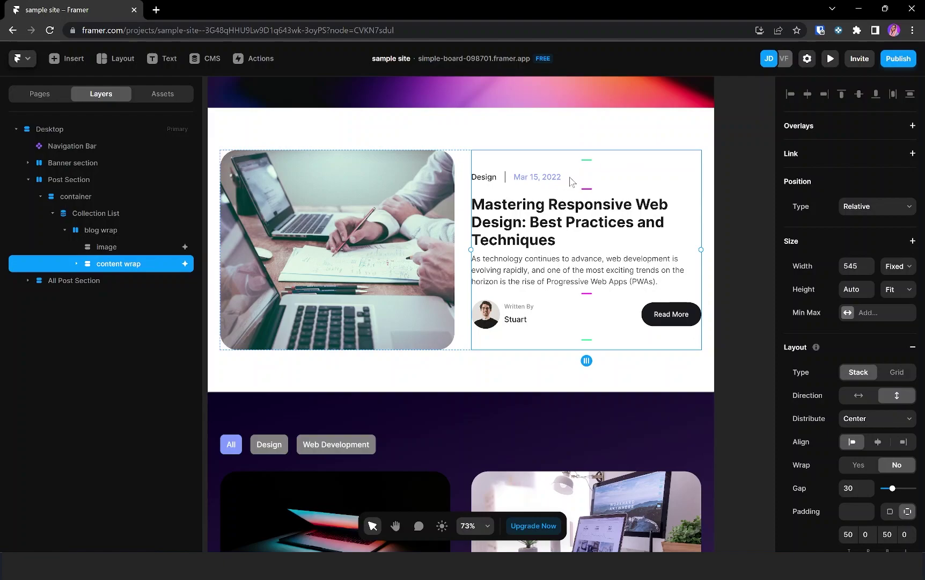
pyautogui.click(77, 265)
pyautogui.click(134, 280)
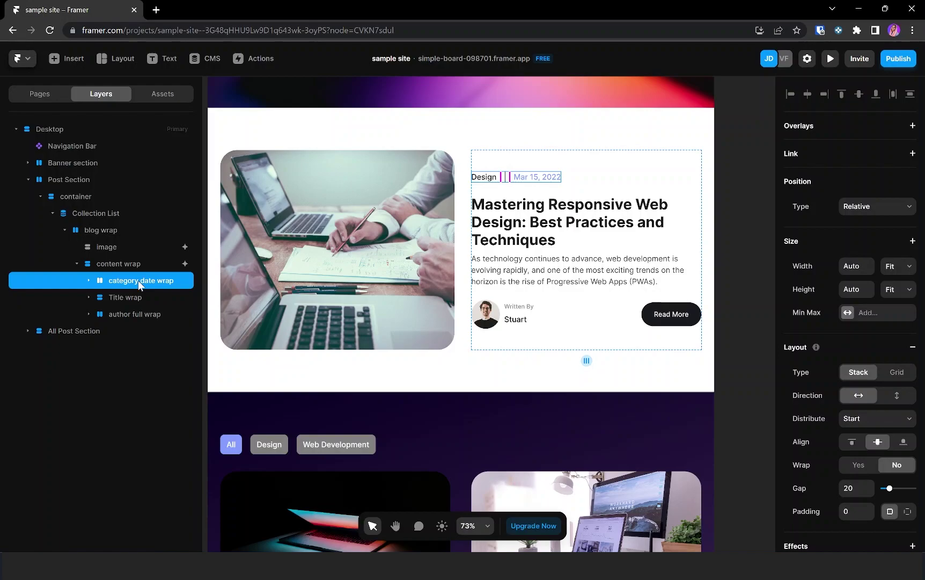
pyautogui.click(89, 280)
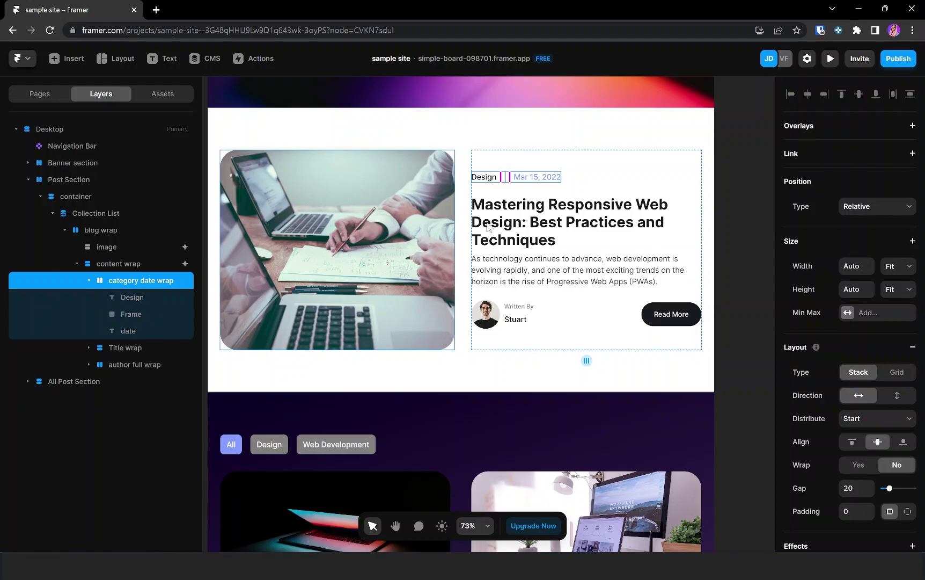
# Step: Draw a 125×35 frame beside the date and move it into the category date wrap
pyautogui.press('f')
pyautogui.moveTo(570, 172); pyautogui.dragTo(620, 186)
pyautogui.moveTo(116, 345); pyautogui.dragTo(133, 338)
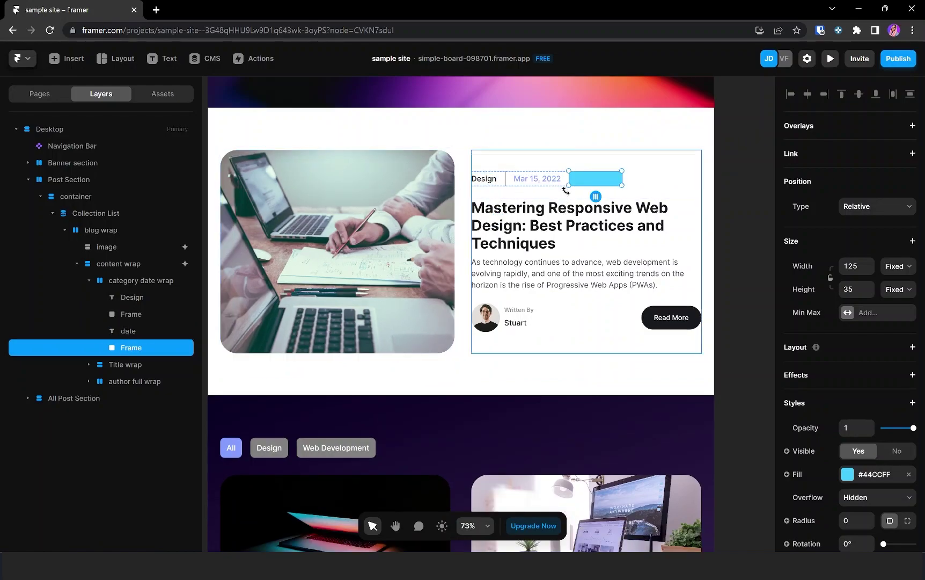
pyautogui.scroll(3, 597, 231)
pyautogui.scroll(2, 597, 233)
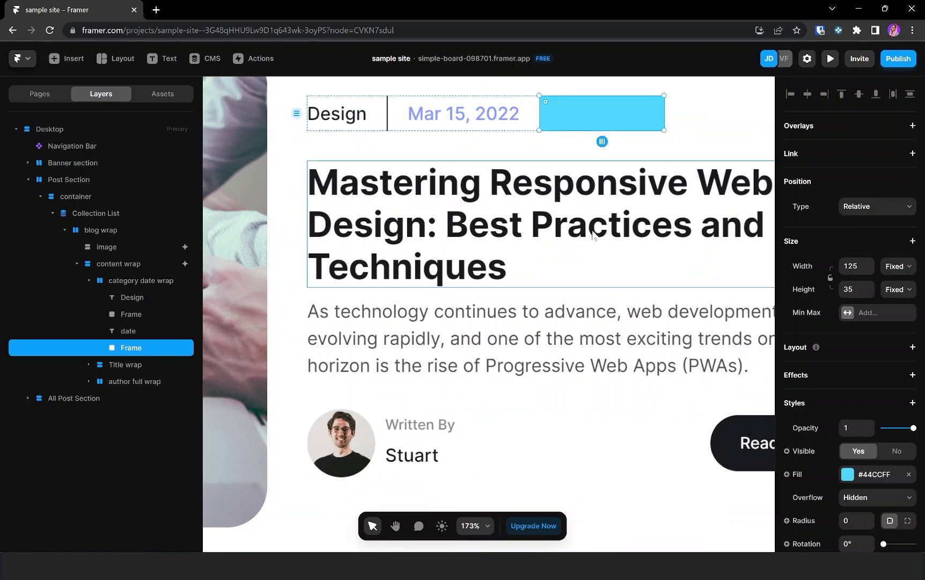
pyautogui.scroll(3, 593, 241)
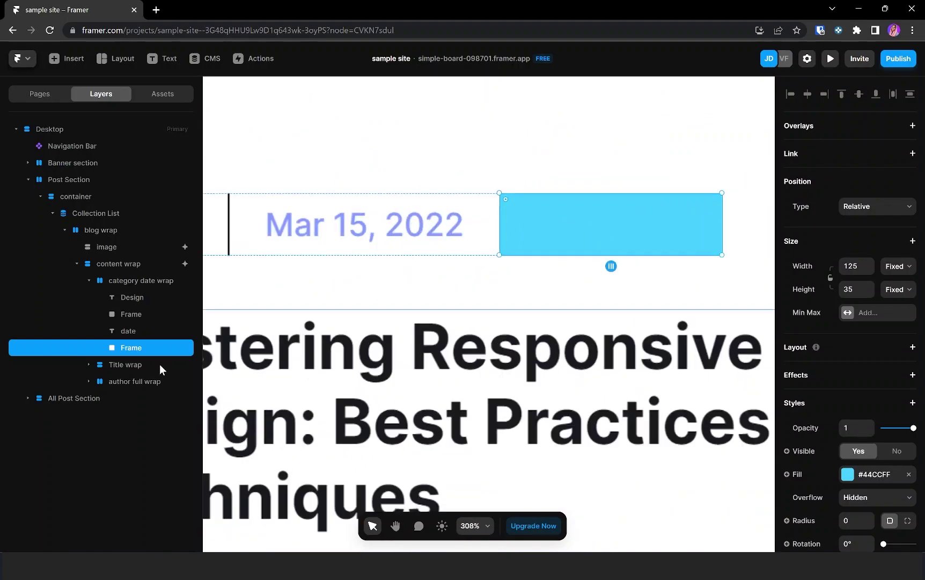
# Step: Add a 'Best Article' text layer inside the cyan box
pyautogui.press('t')
pyautogui.click(545, 217)
pyautogui.write('Best Article')
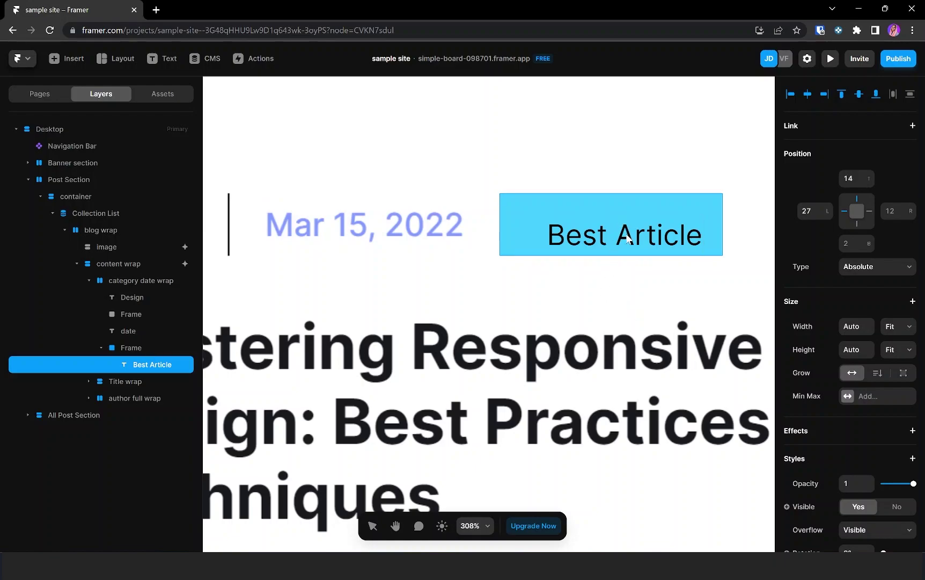
pyautogui.click(144, 352)
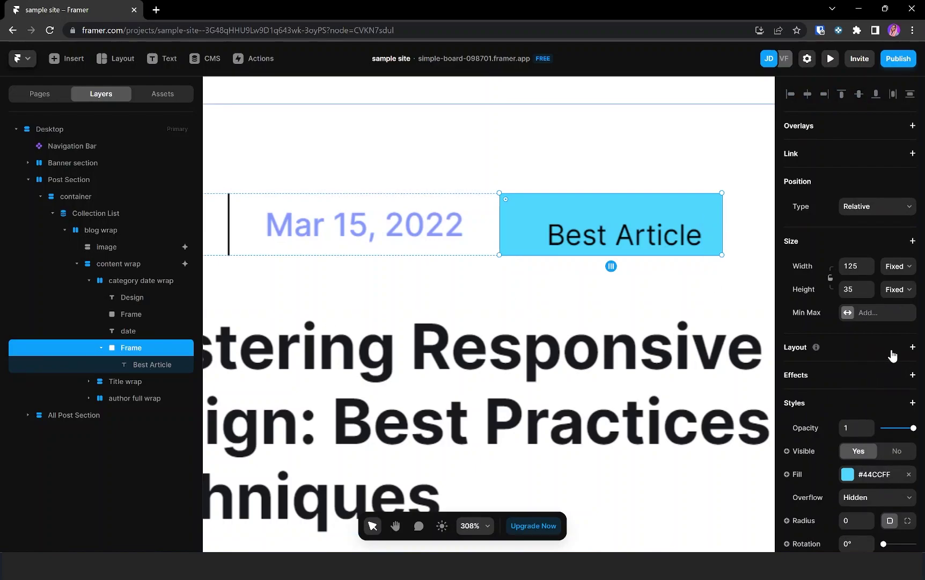
# Step: Give the box a centring Stack layout and rename its layer 'Best Article'
pyautogui.click(893, 355)
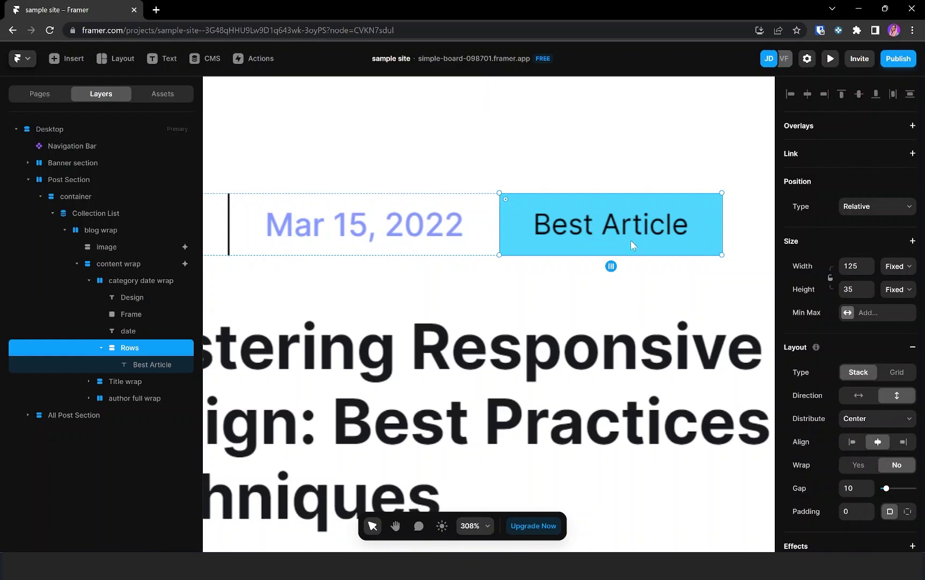
pyautogui.doubleClick(141, 349)
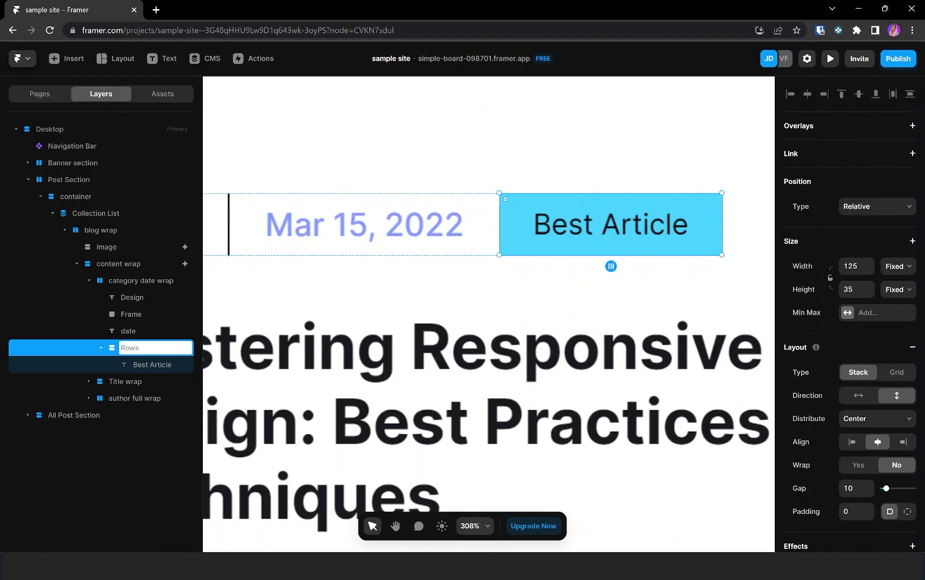
pyautogui.write('Best Article')
pyautogui.click(100, 348)
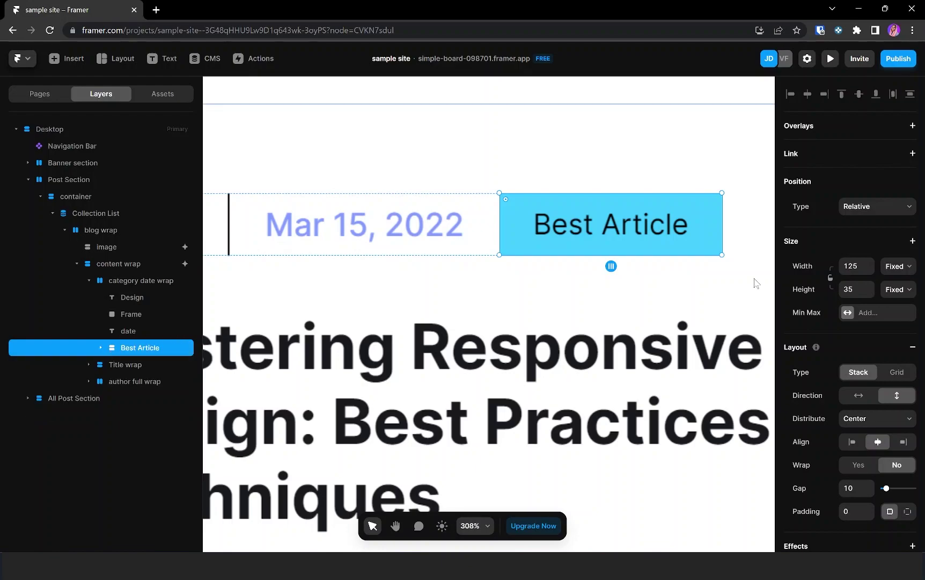
# Step: Give the box a corner radius of 20 and the 'blue' fill colour style
pyautogui.scroll(-2, 857, 472)
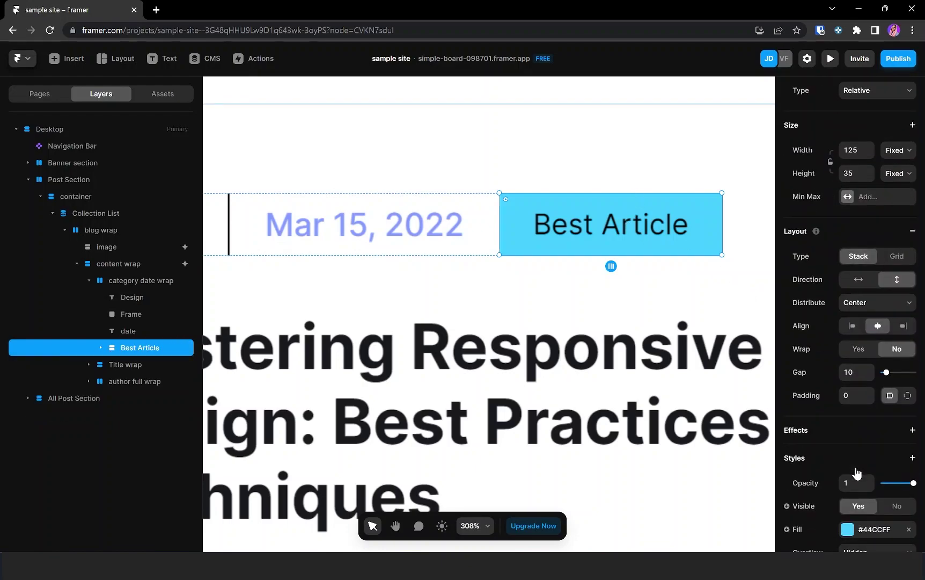
pyautogui.scroll(-2, 857, 472)
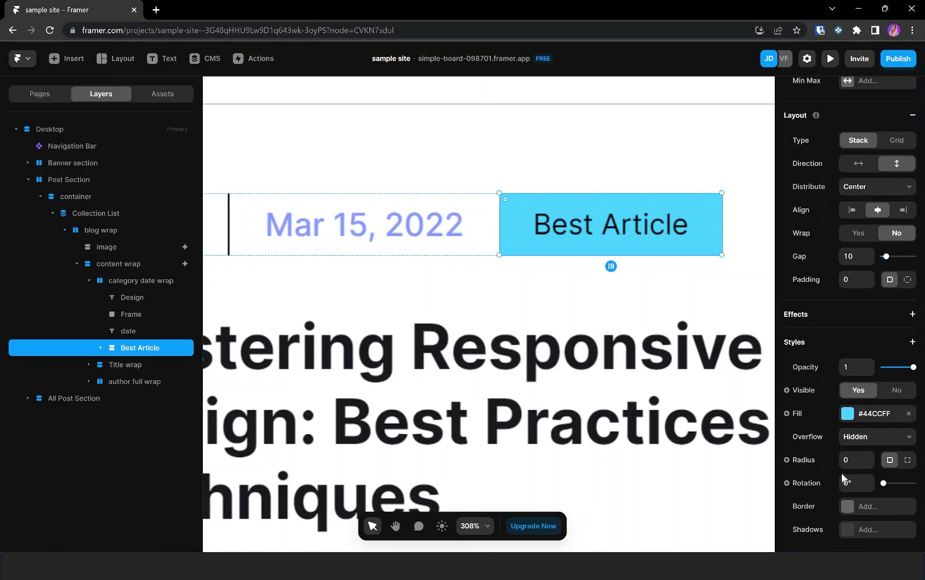
pyautogui.click(846, 460)
pyautogui.write('0')
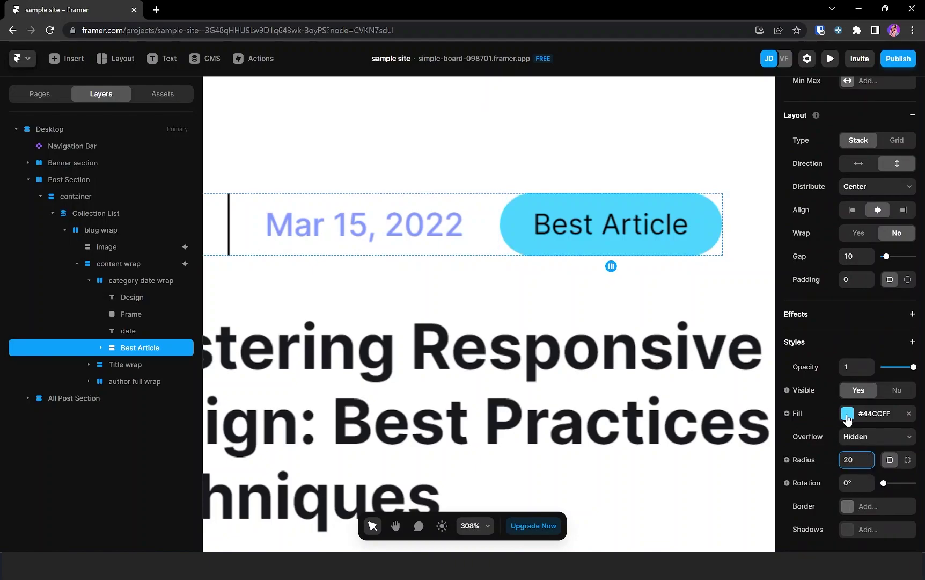
pyautogui.click(848, 413)
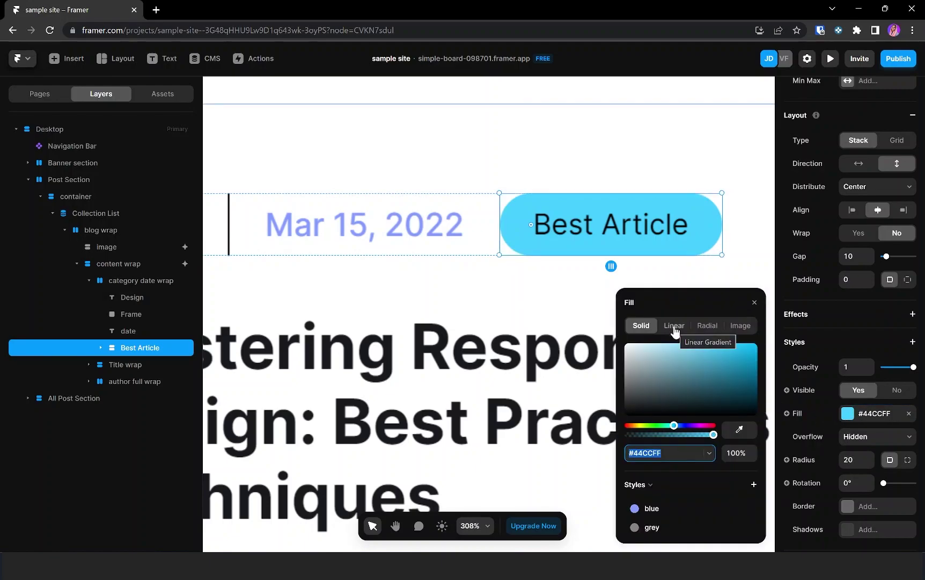
pyautogui.scroll(-5, 536, 278)
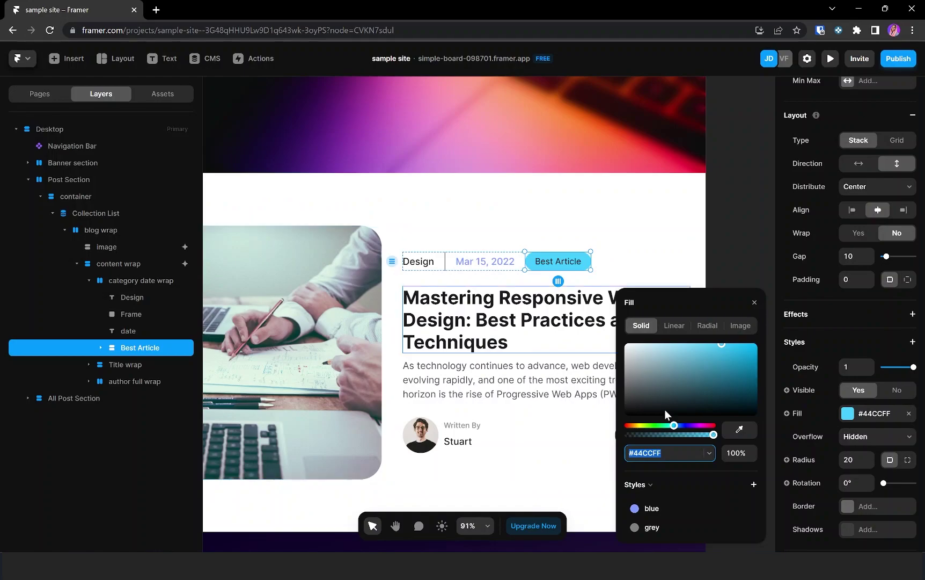
pyautogui.scroll(2, 509, 332)
pyautogui.scroll(-5, 509, 332)
pyautogui.scroll(2, 508, 332)
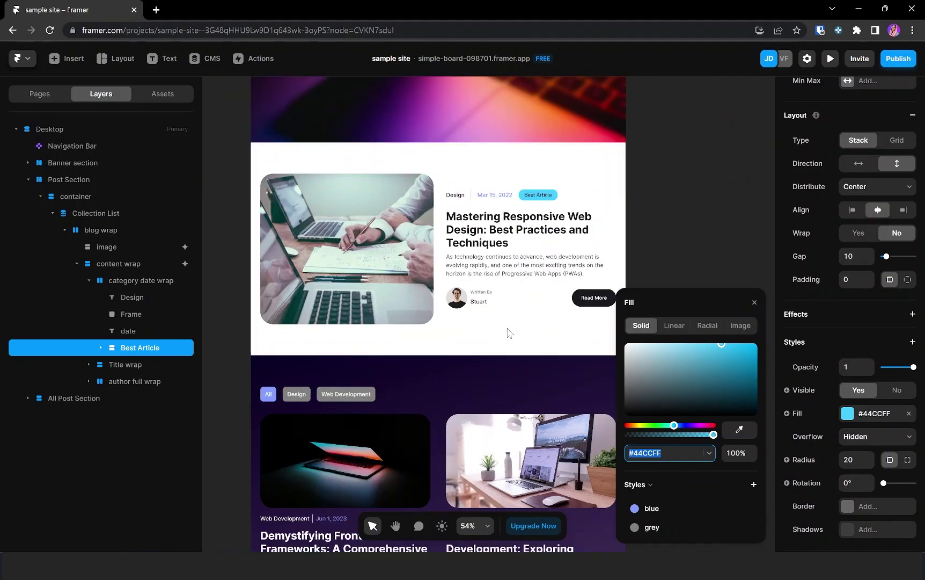
pyautogui.scroll(3, 509, 333)
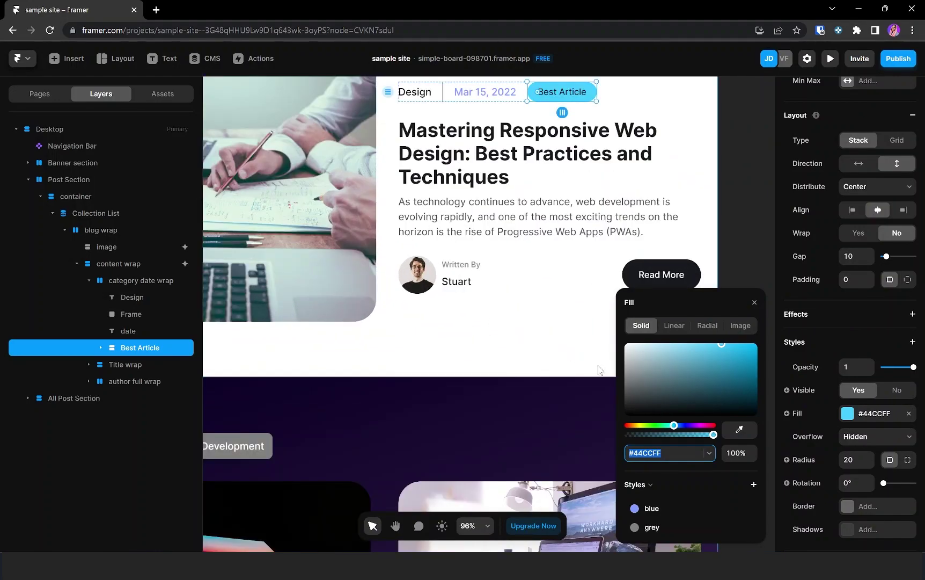
pyautogui.click(651, 509)
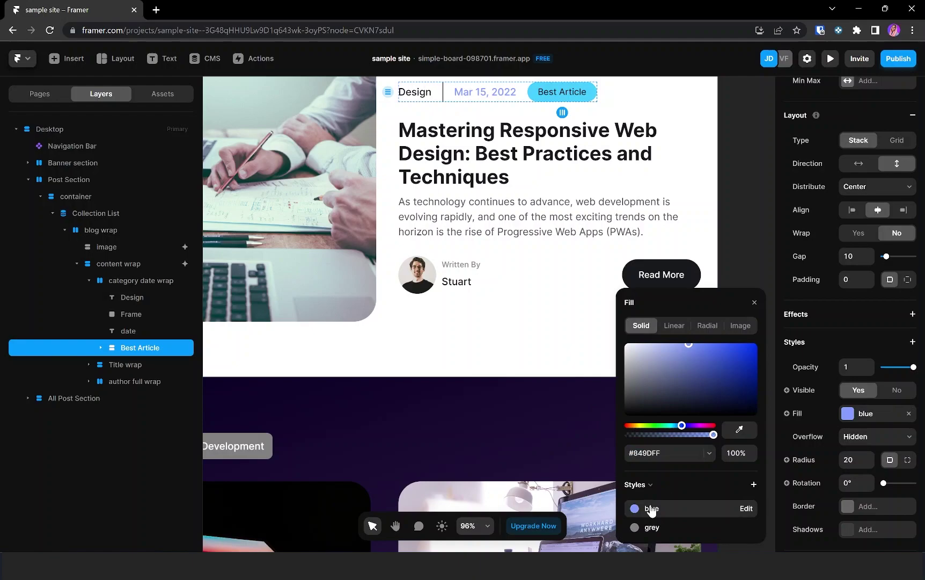
# Step: Make the Best Article text colour white (#FFFFFF)
pyautogui.click(727, 215)
pyautogui.press('Return')
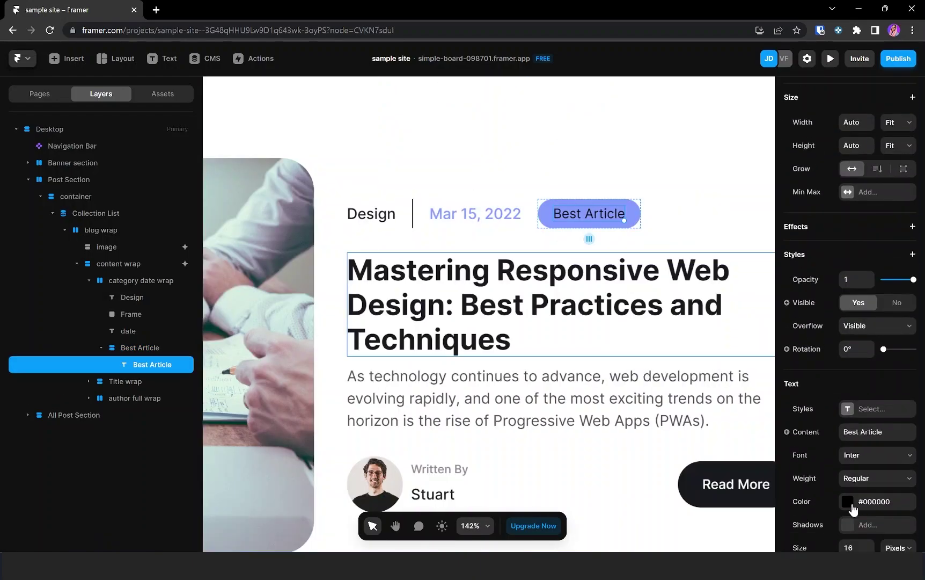
pyautogui.click(848, 502)
pyautogui.moveTo(654, 395); pyautogui.dragTo(604, 329)
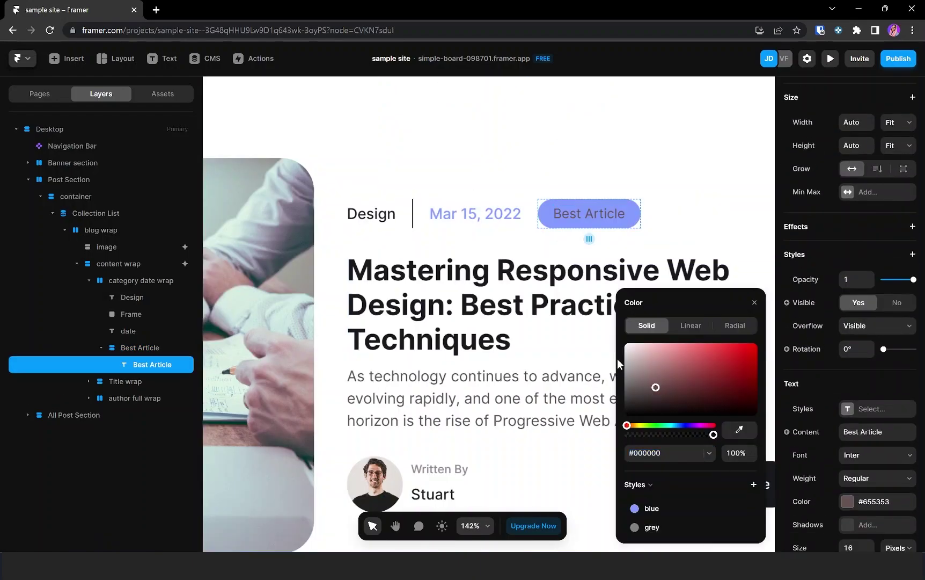
pyautogui.click(692, 232)
pyautogui.scroll(-5, 693, 252)
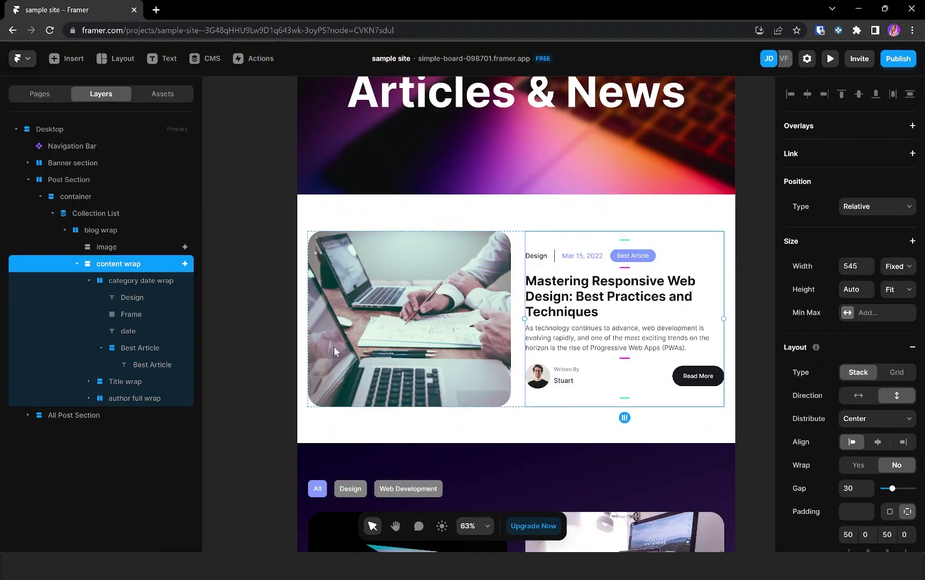
pyautogui.click(128, 348)
pyautogui.click(101, 348)
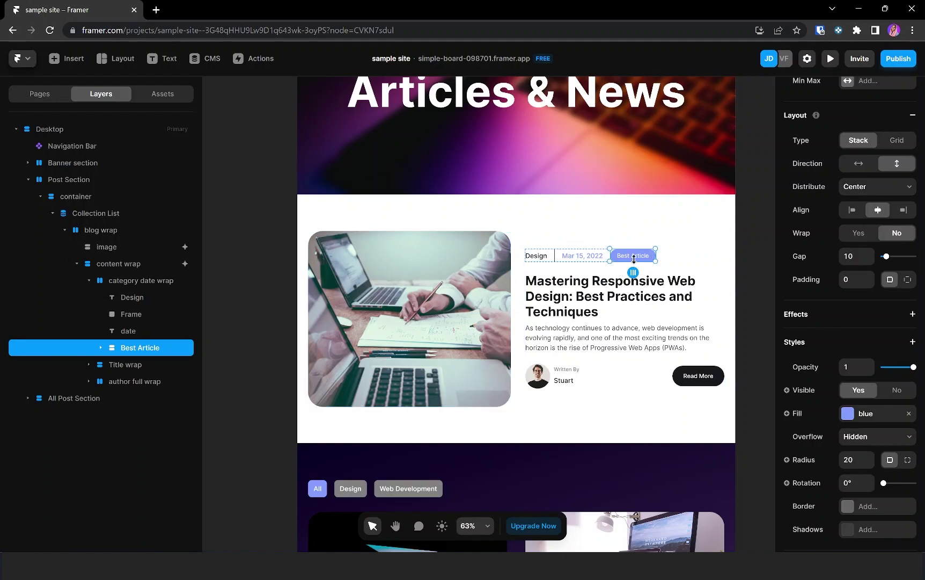
# Step: Add a Toggle field 'Best Article' to the Blog collection's fields, default No
pyautogui.click(207, 65)
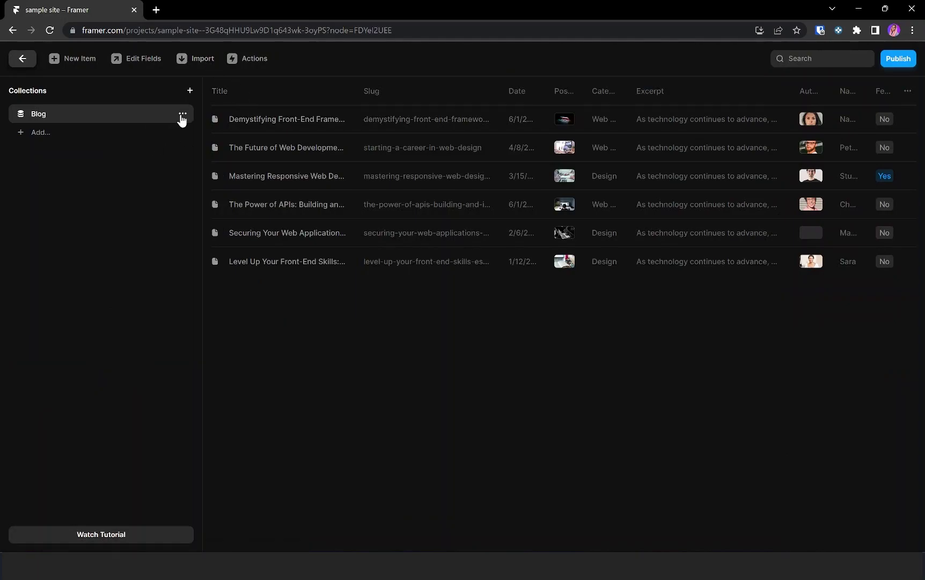
pyautogui.click(182, 114)
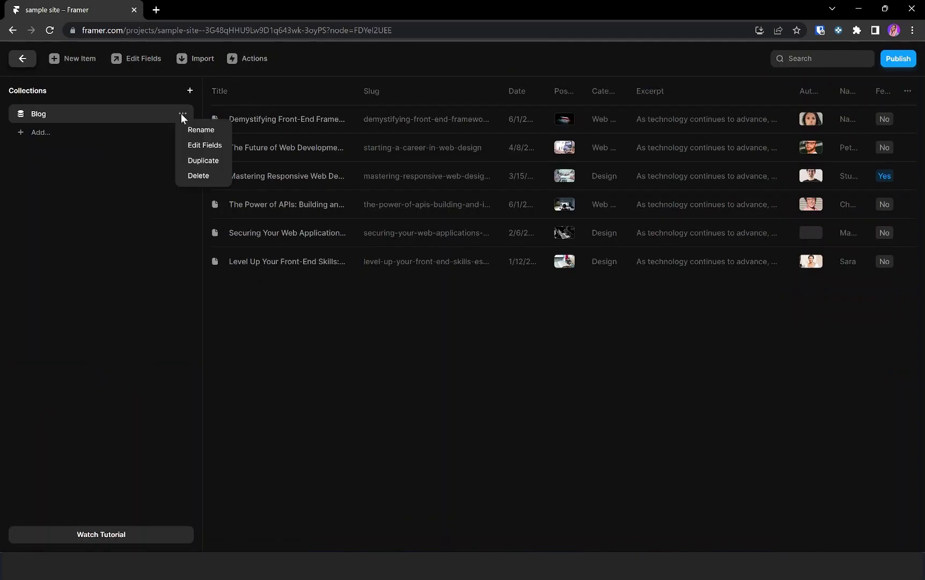
pyautogui.click(194, 148)
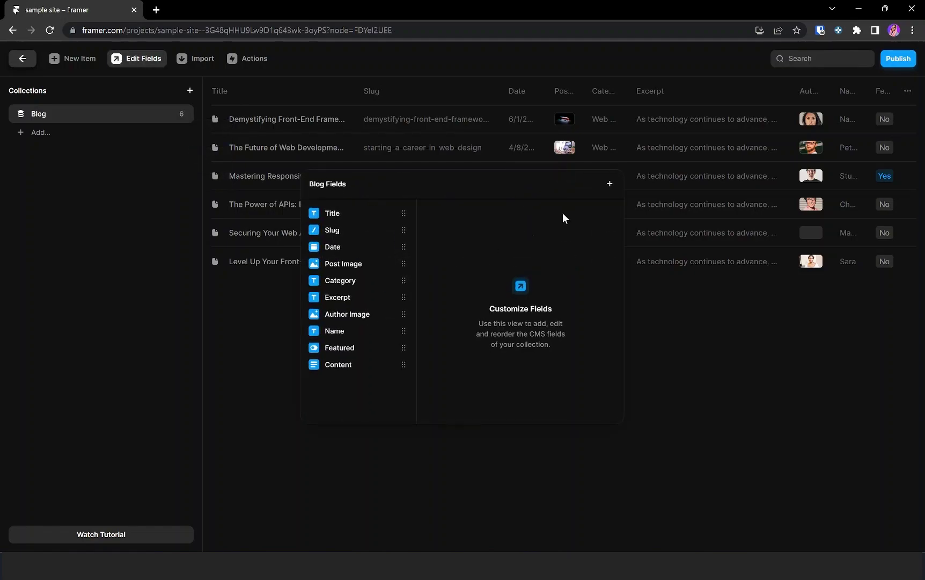
pyautogui.click(609, 186)
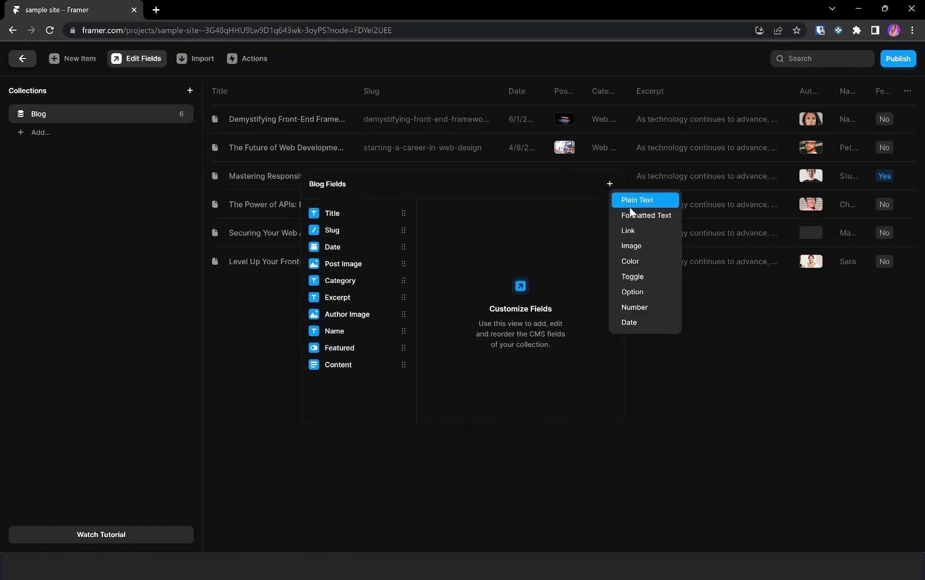
pyautogui.click(631, 277)
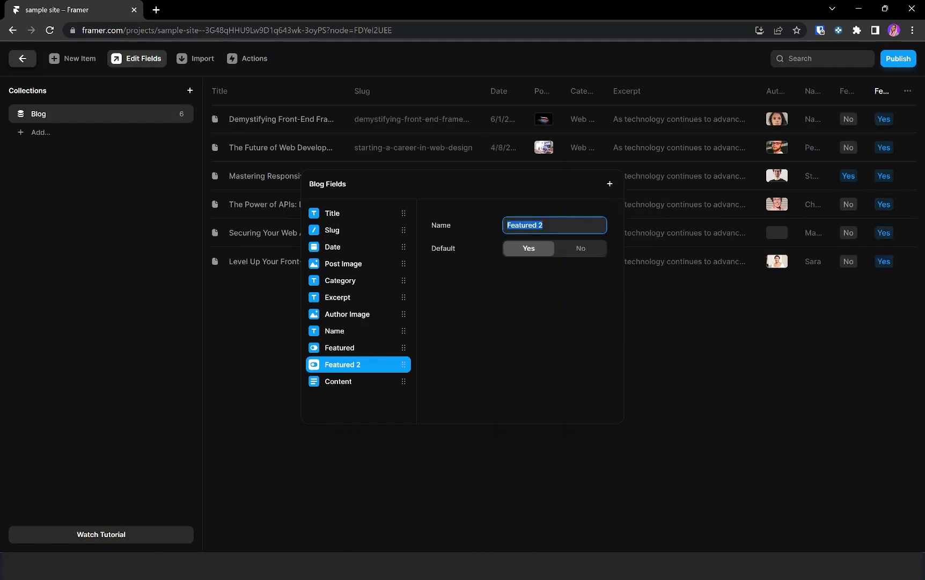
pyautogui.write('B')
pyautogui.press('BackSpace')
pyautogui.write('est Article')
pyautogui.click(580, 249)
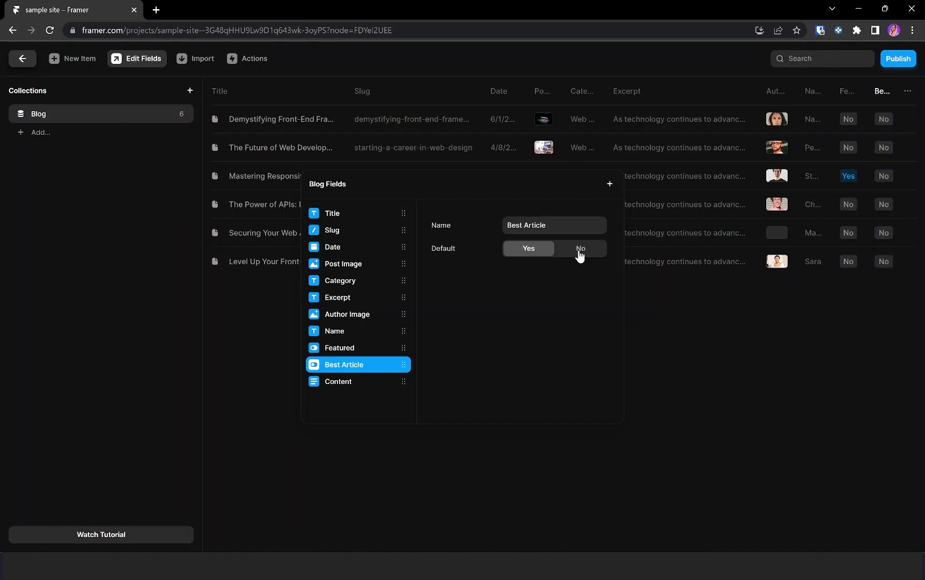
pyautogui.click(645, 302)
# Step: Set Best Article to Yes on 'Demystifying Front-End Frameworks'
pyautogui.click(369, 123)
pyautogui.scroll(-5, 588, 341)
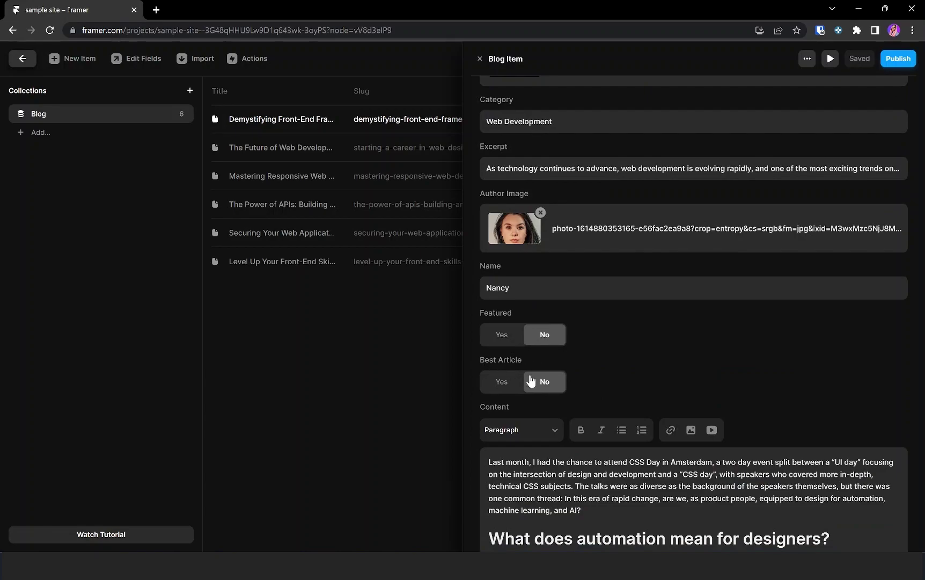
pyautogui.click(350, 303)
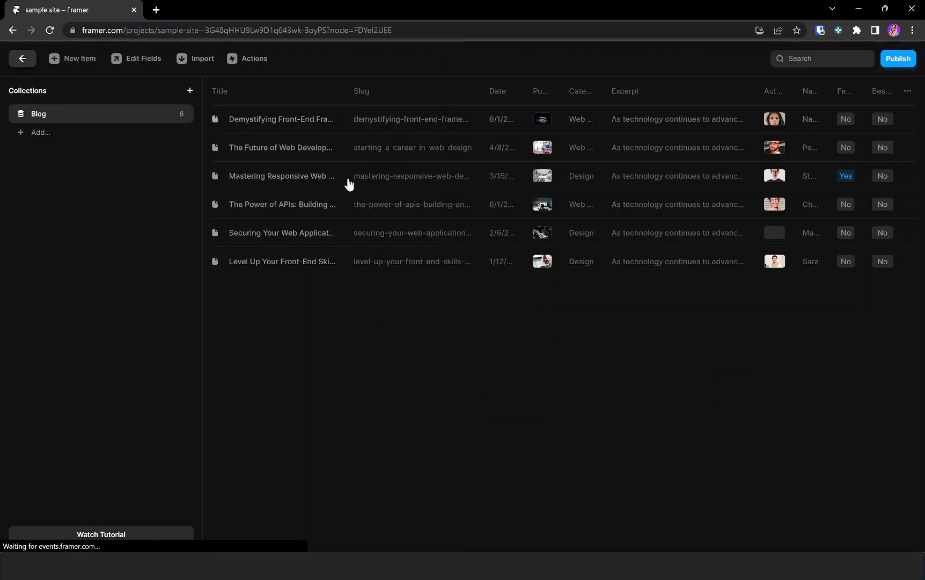
pyautogui.click(324, 122)
pyautogui.scroll(-2, 536, 377)
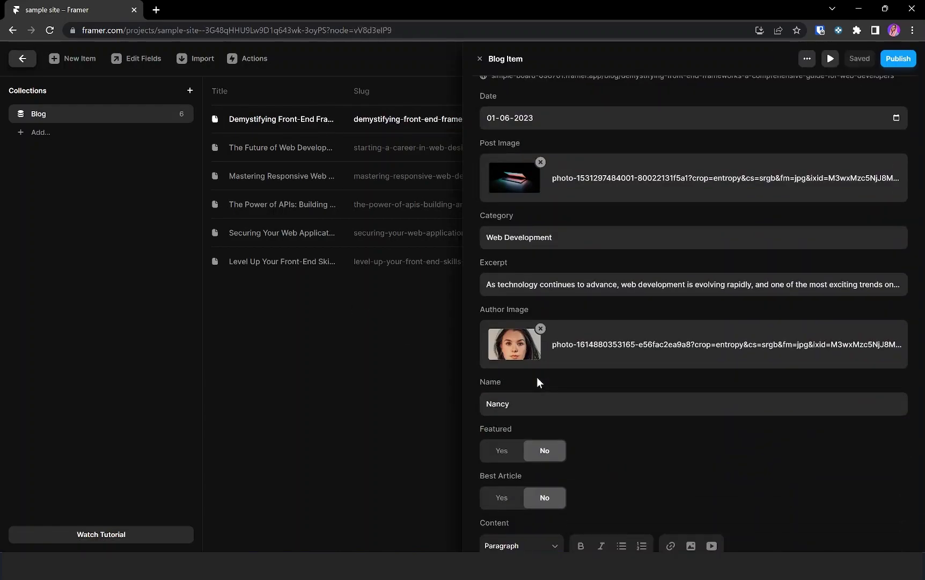
pyautogui.click(398, 335)
pyautogui.click(329, 122)
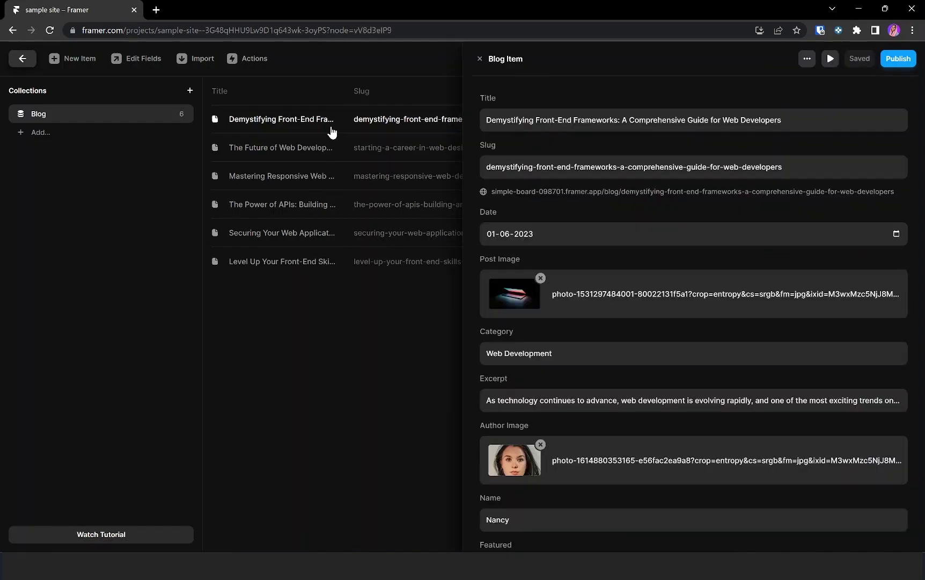
pyautogui.scroll(-3, 537, 422)
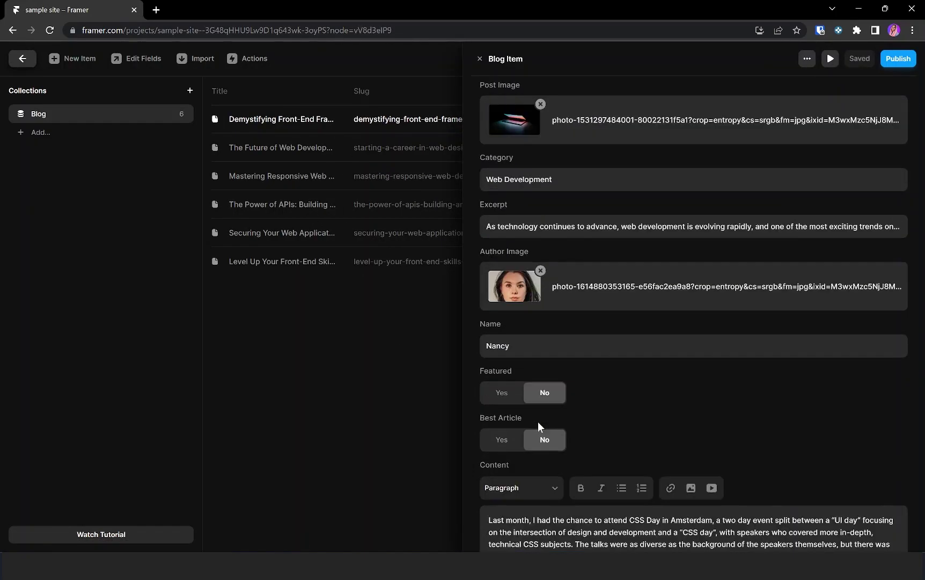
pyautogui.click(502, 442)
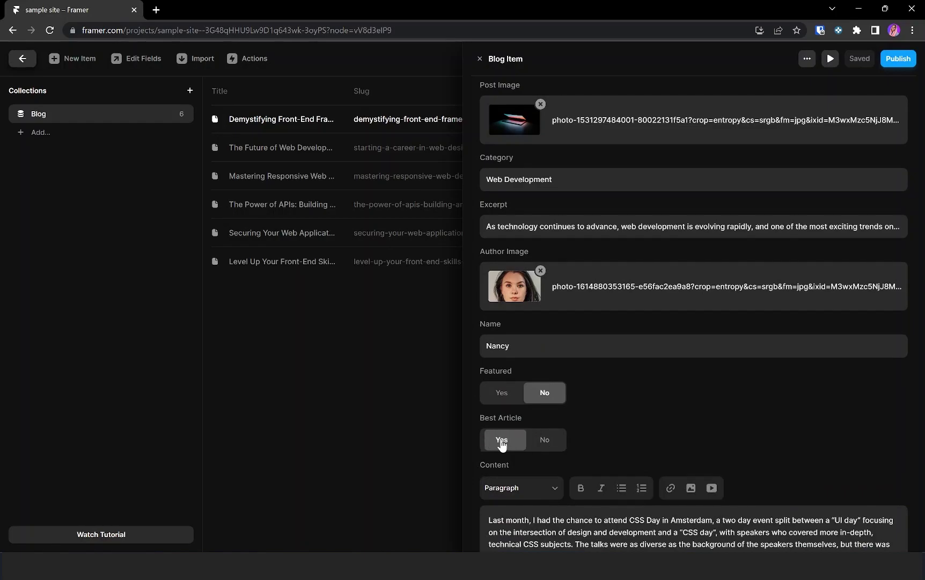
pyautogui.click(545, 439)
pyautogui.click(384, 387)
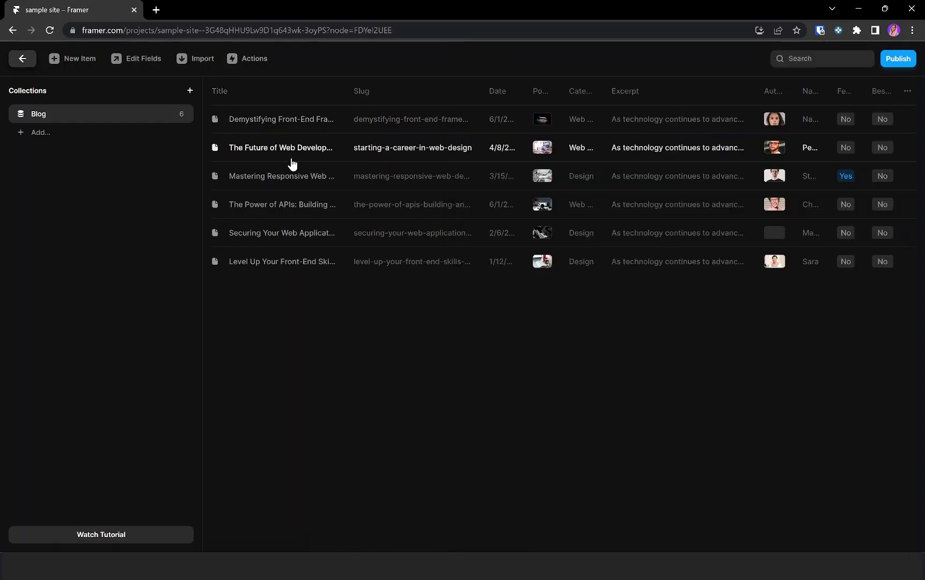
pyautogui.click(302, 118)
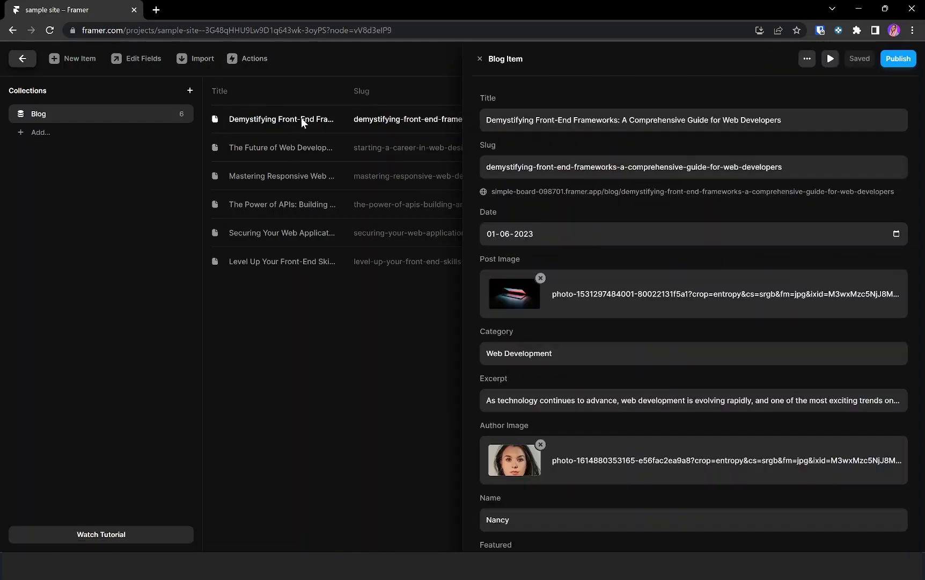
pyautogui.scroll(-3, 557, 419)
pyautogui.click(500, 497)
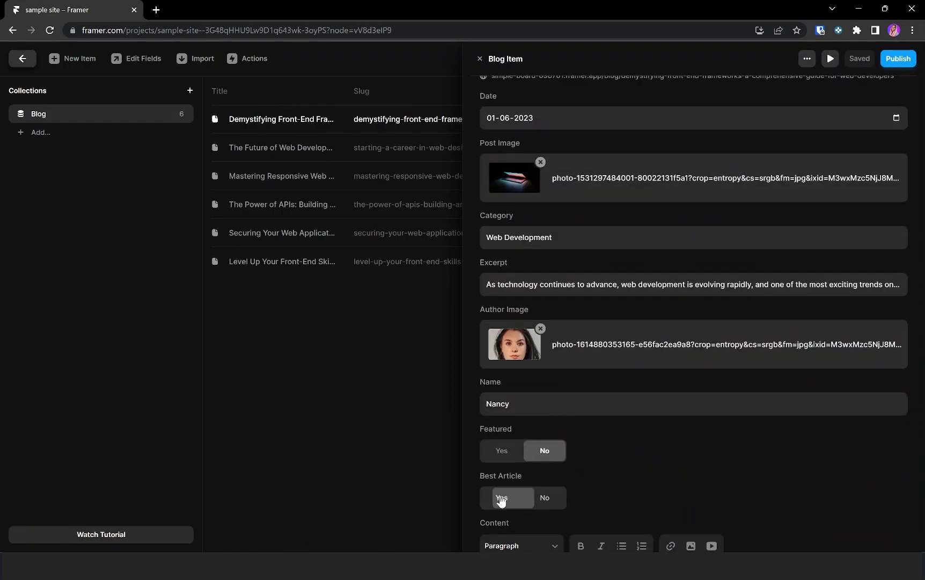
pyautogui.click(340, 356)
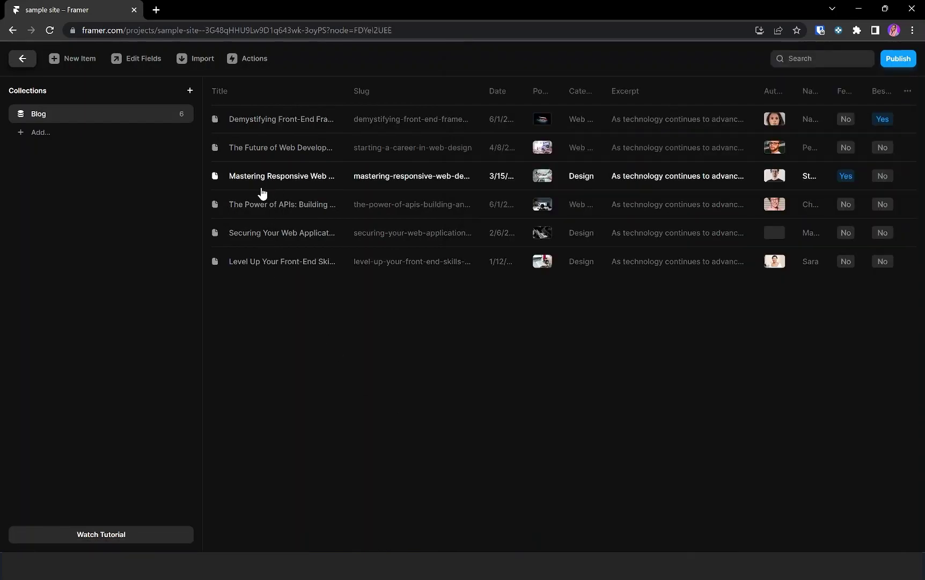
# Step: Set Best Article to Yes on 'Mastering Responsive Web Design'
pyautogui.click(271, 179)
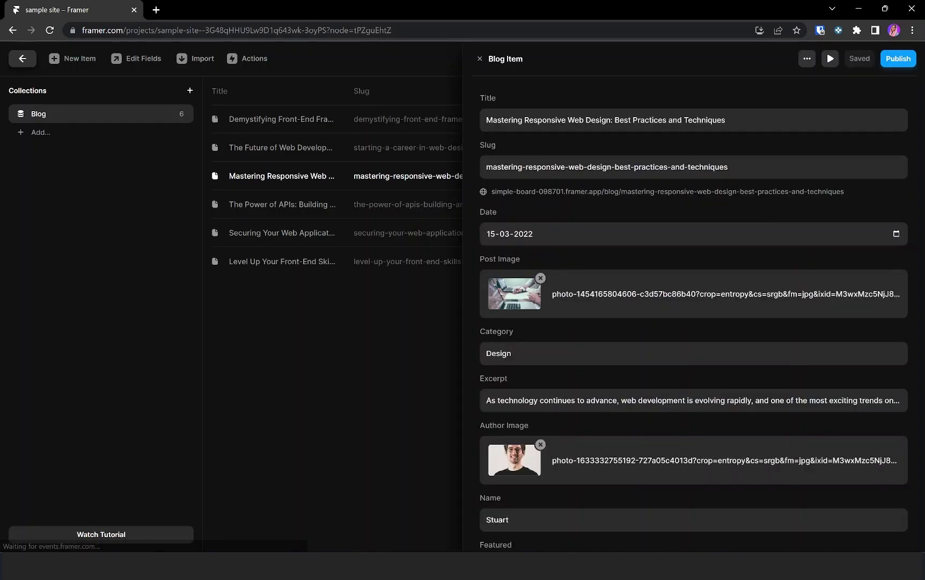
pyautogui.scroll(-3, 494, 440)
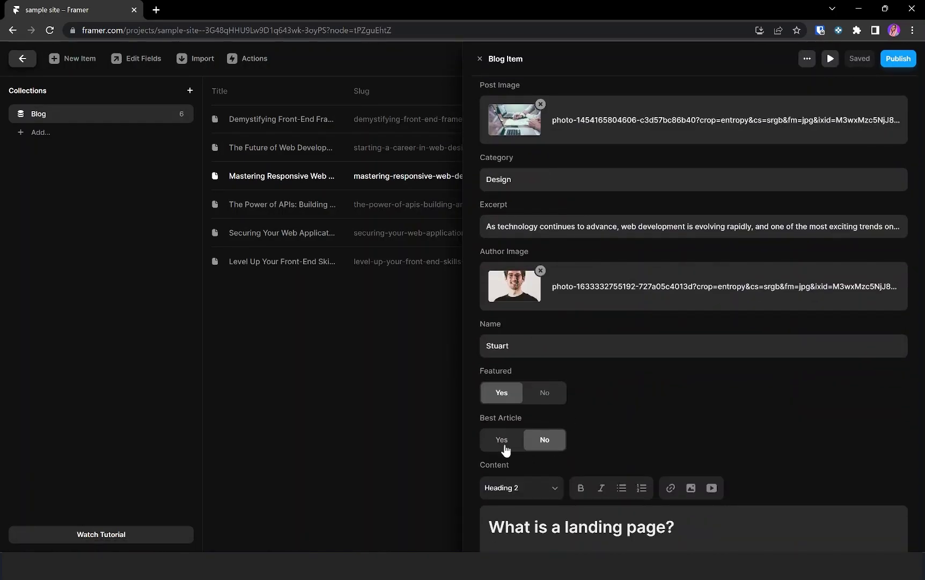
pyautogui.click(502, 440)
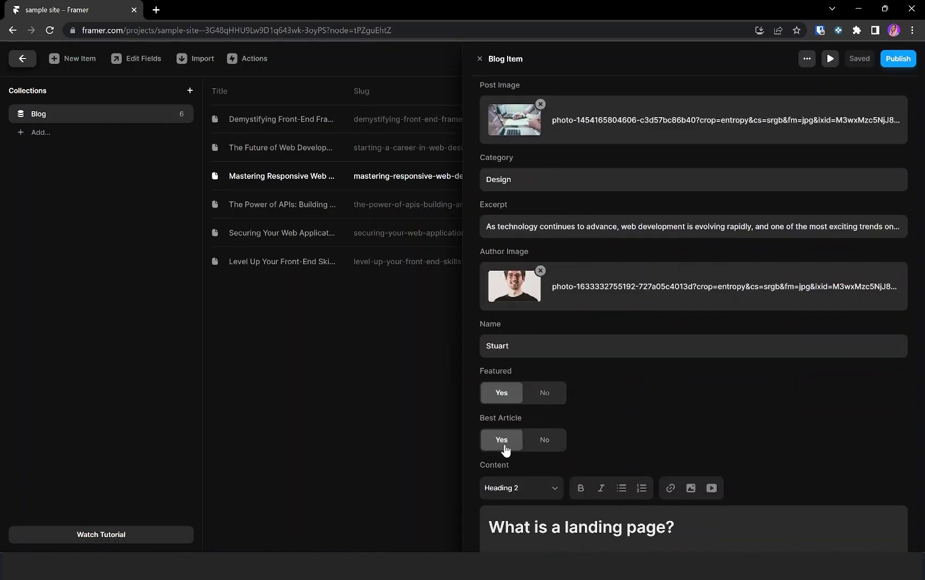
pyautogui.click(331, 327)
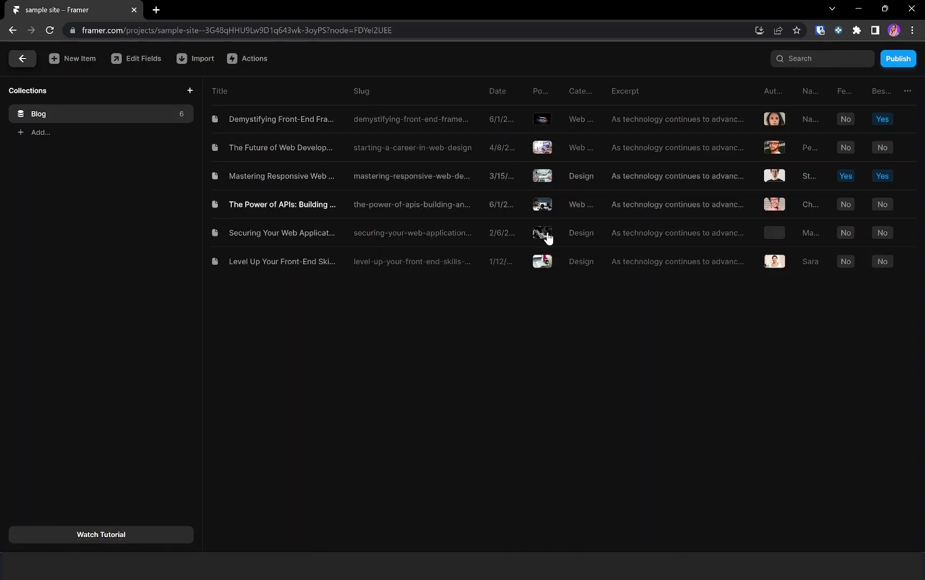
# Step: Bind the tag's visibility to the Best Article field with condition Equals Yes
pyautogui.click(25, 64)
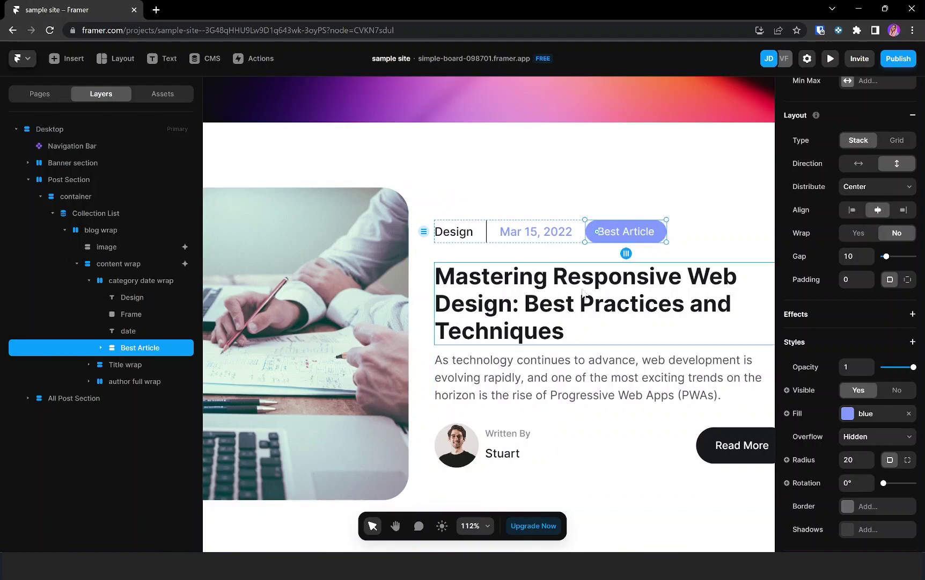
pyautogui.scroll(-1, 813, 368)
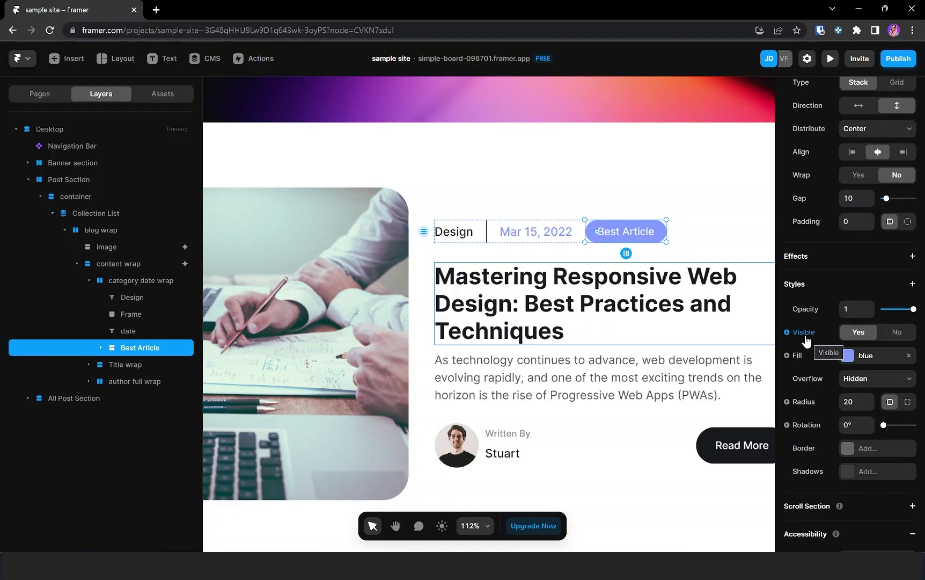
pyautogui.click(805, 333)
pyautogui.moveTo(819, 352)
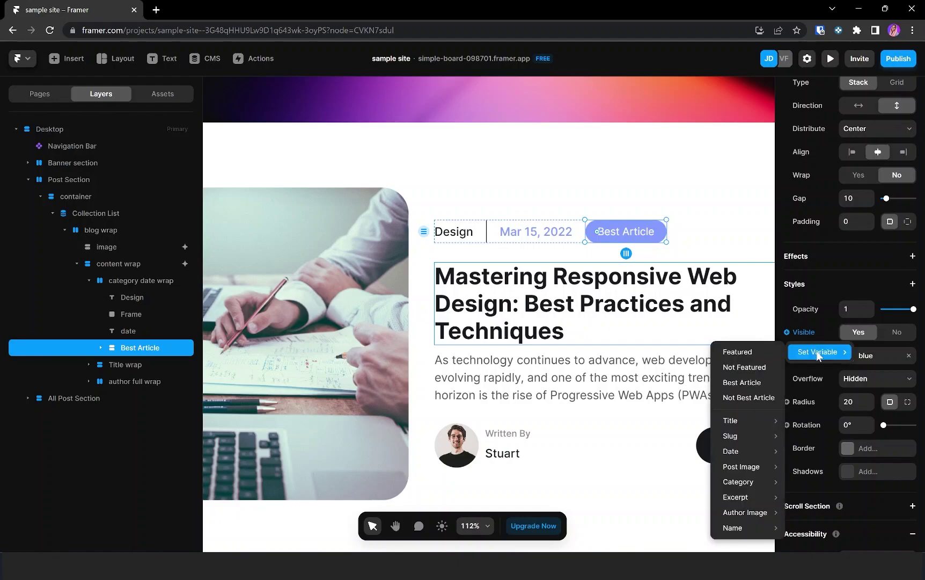
pyautogui.click(748, 383)
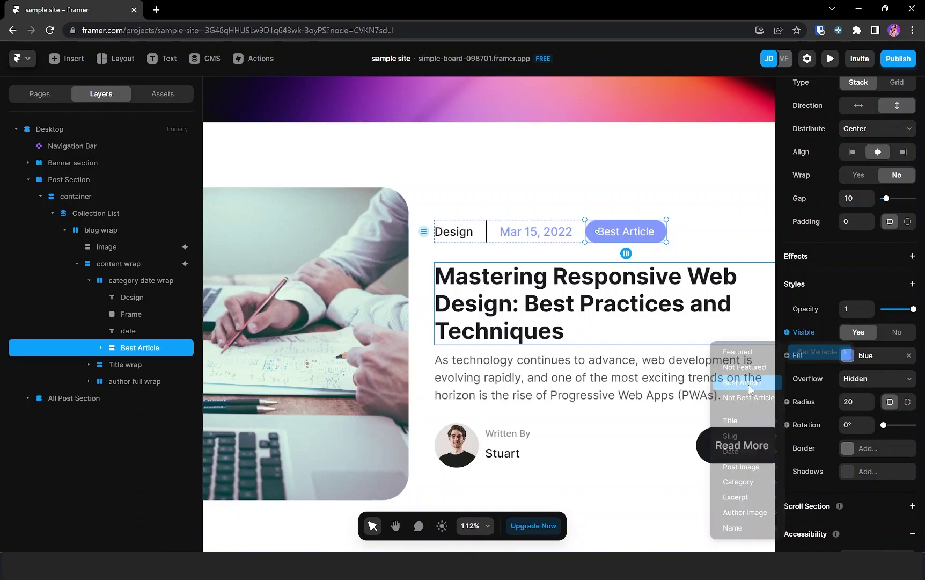
pyautogui.click(803, 334)
pyautogui.moveTo(822, 367)
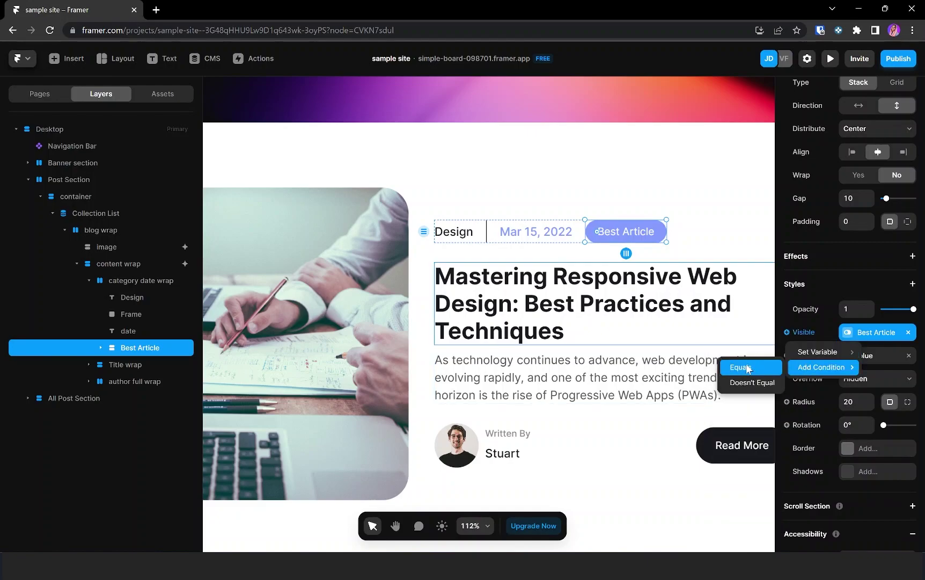
pyautogui.click(748, 368)
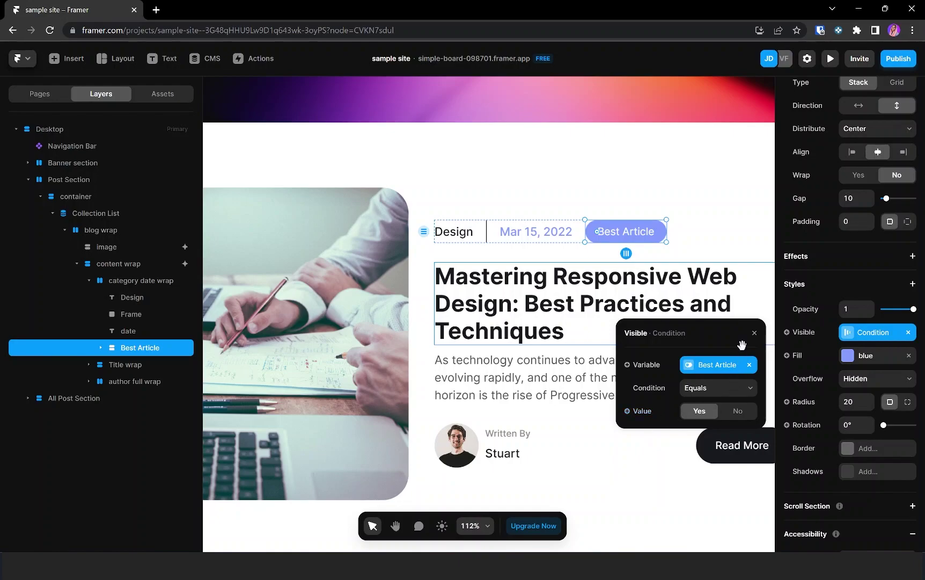
pyautogui.click(830, 330)
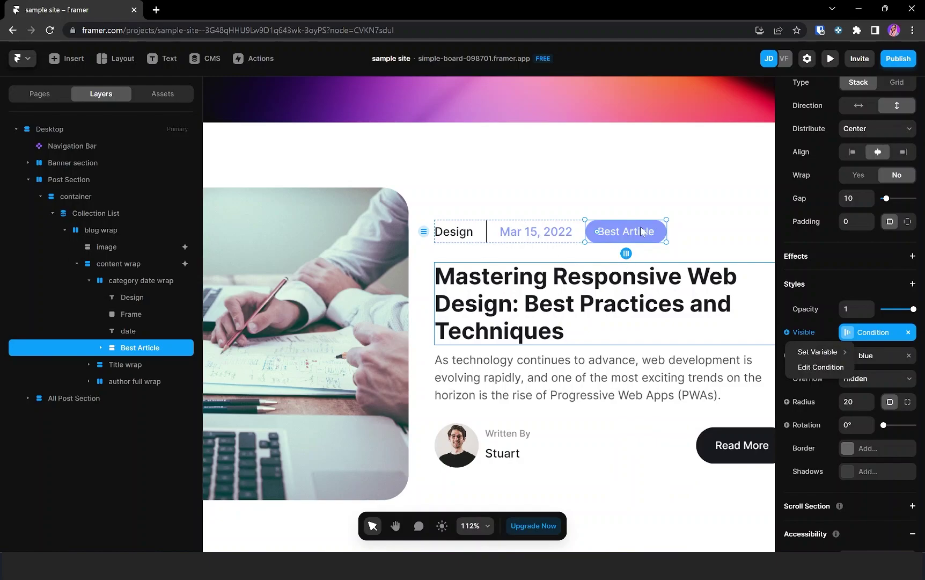
pyautogui.scroll(-5, 617, 310)
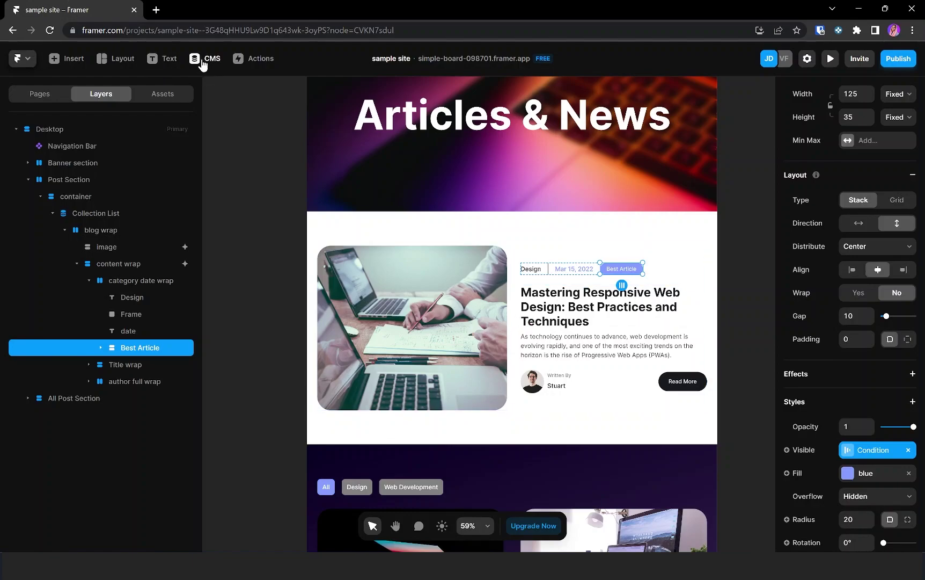
# Step: Open the Blog collection and inspect several posts' fields
pyautogui.click(202, 60)
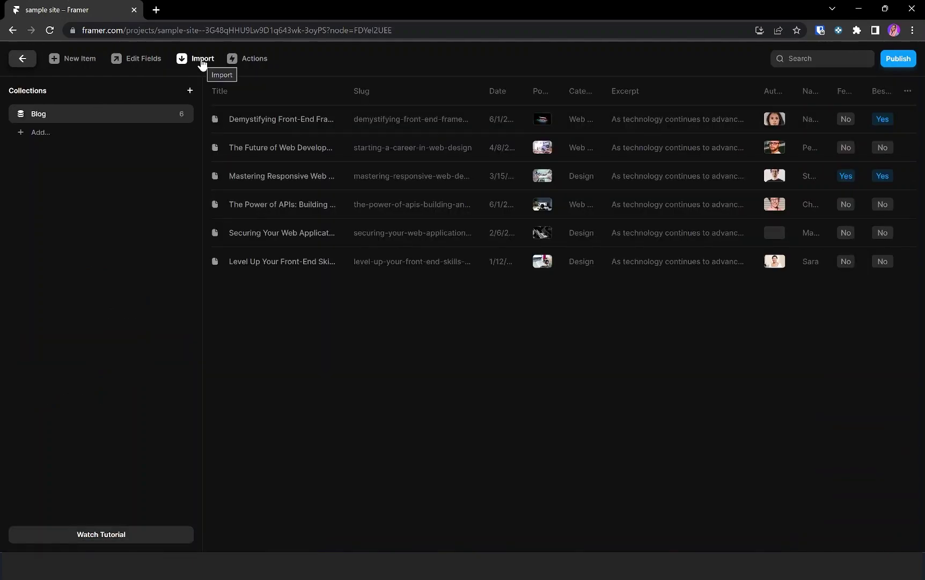
pyautogui.click(22, 58)
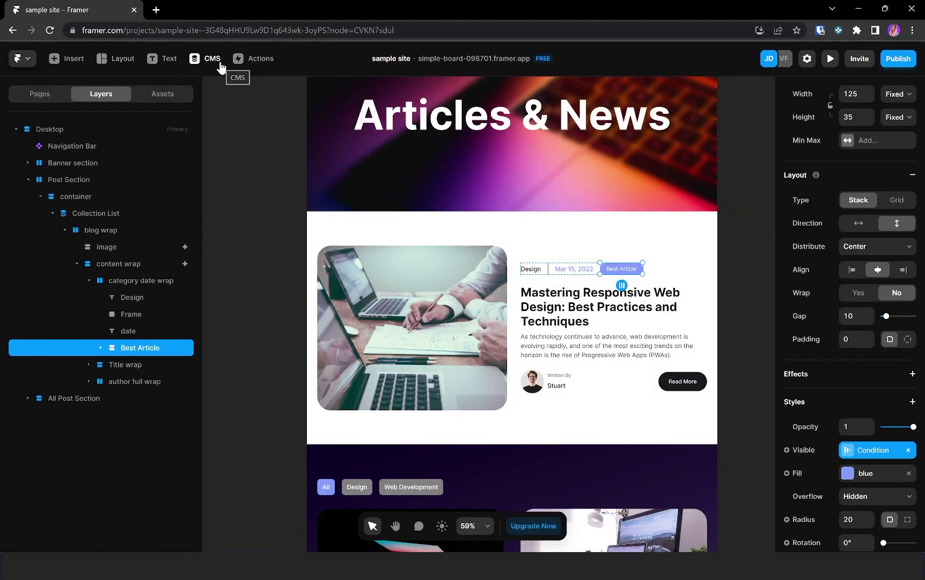
pyautogui.click(219, 61)
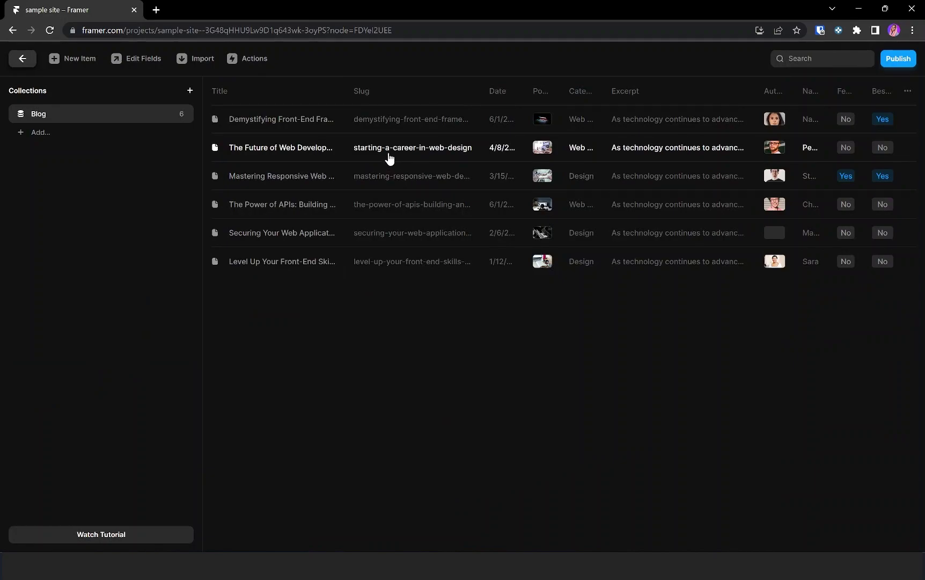
pyautogui.click(411, 238)
pyautogui.scroll(-3, 693, 322)
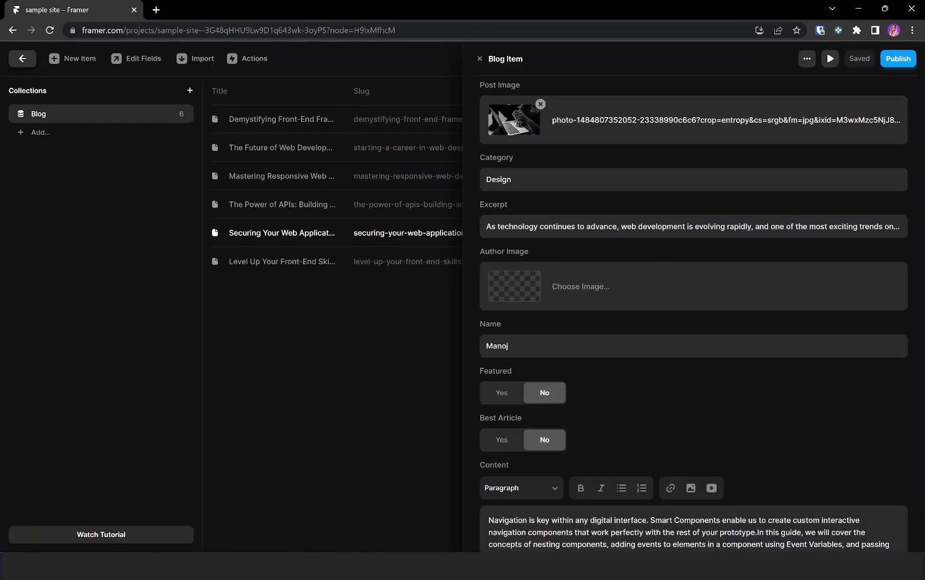
pyautogui.click(407, 262)
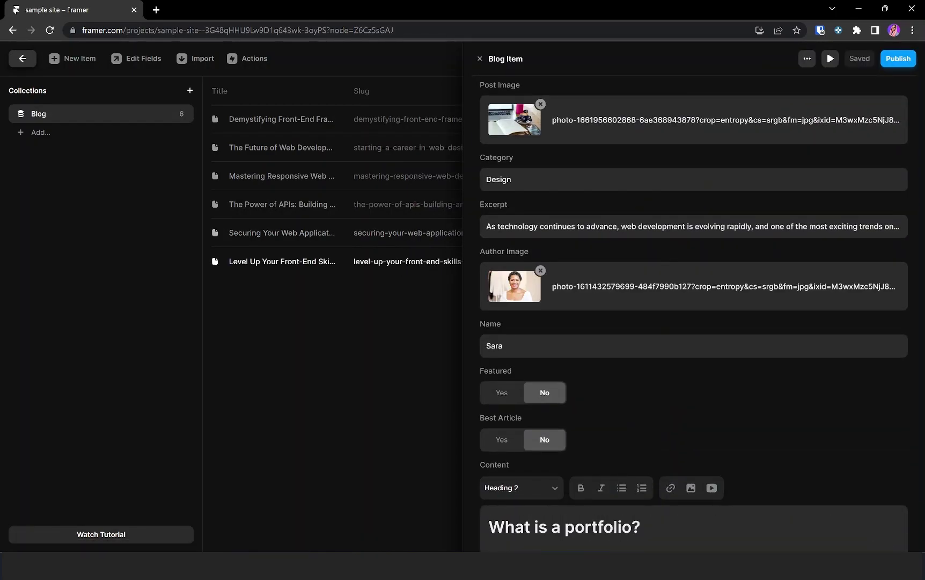
pyautogui.click(371, 151)
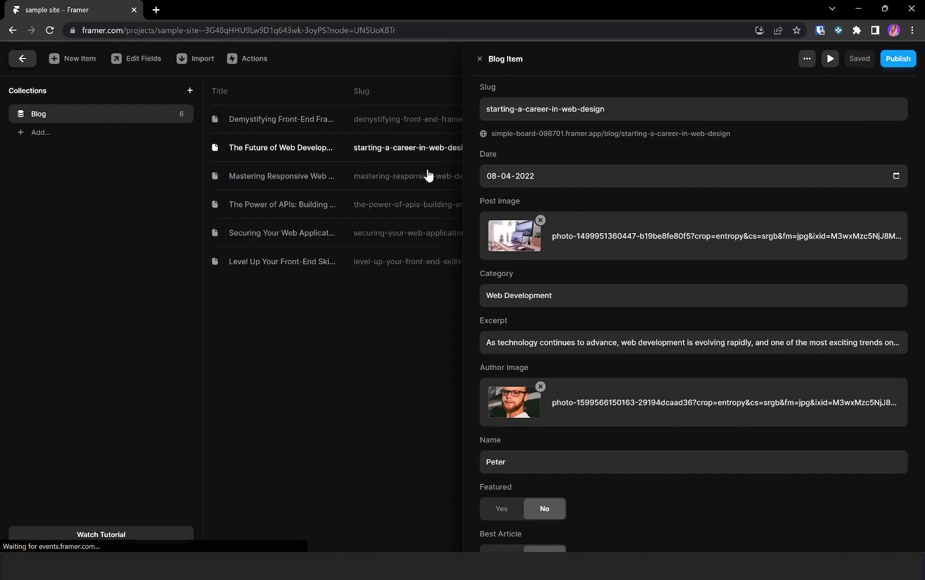
pyautogui.click(397, 183)
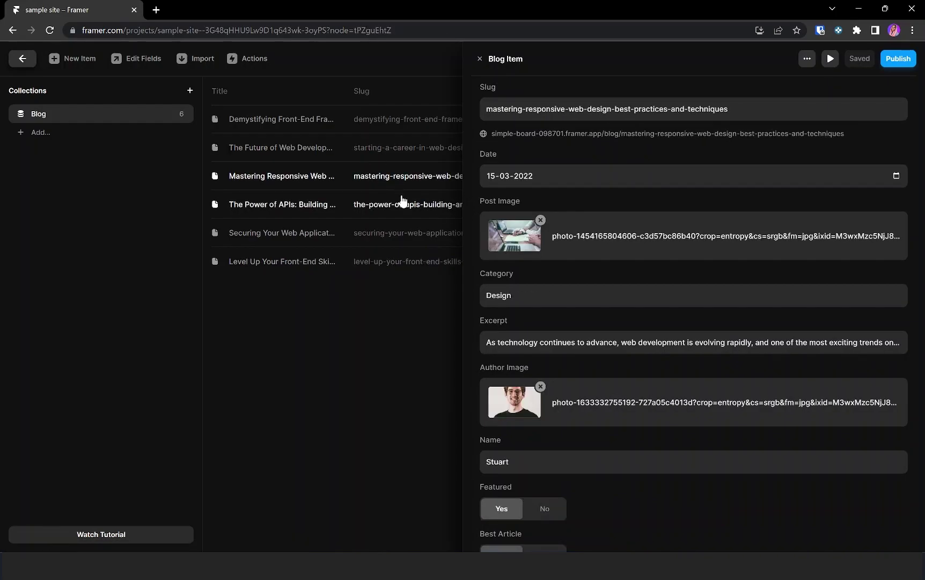
# Step: Set The Power of APIs to Featured and Best Article
pyautogui.click(402, 202)
pyautogui.scroll(-2, 547, 249)
pyautogui.scroll(-2, 500, 356)
pyautogui.click(493, 336)
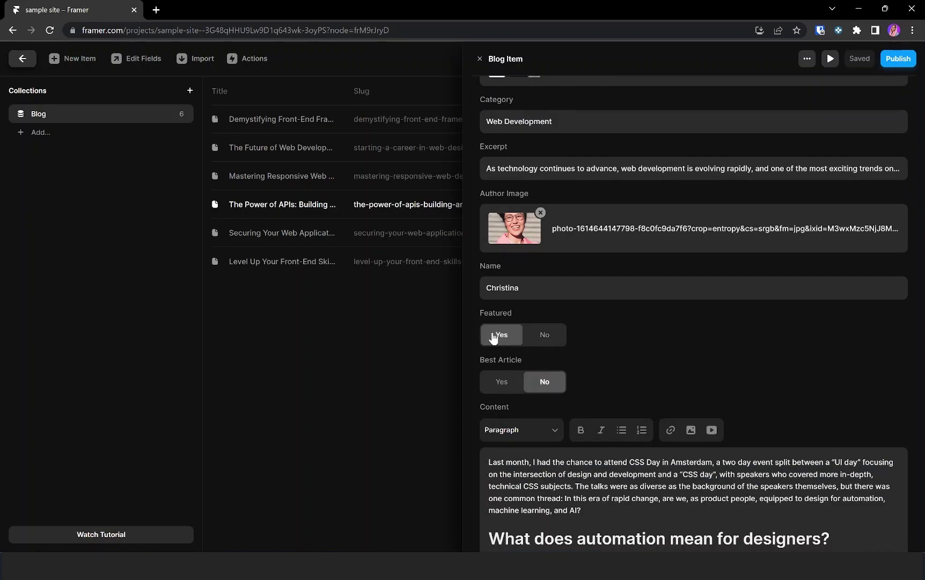
pyautogui.click(507, 382)
# Step: Unfeature Mastering Responsive Web Design and return to the page canvas
pyautogui.click(408, 119)
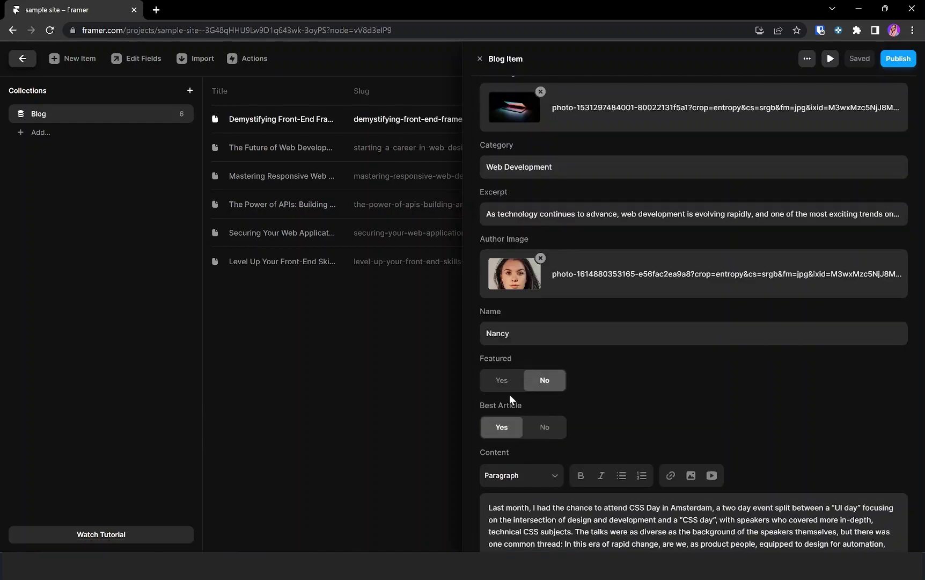
pyautogui.click(344, 176)
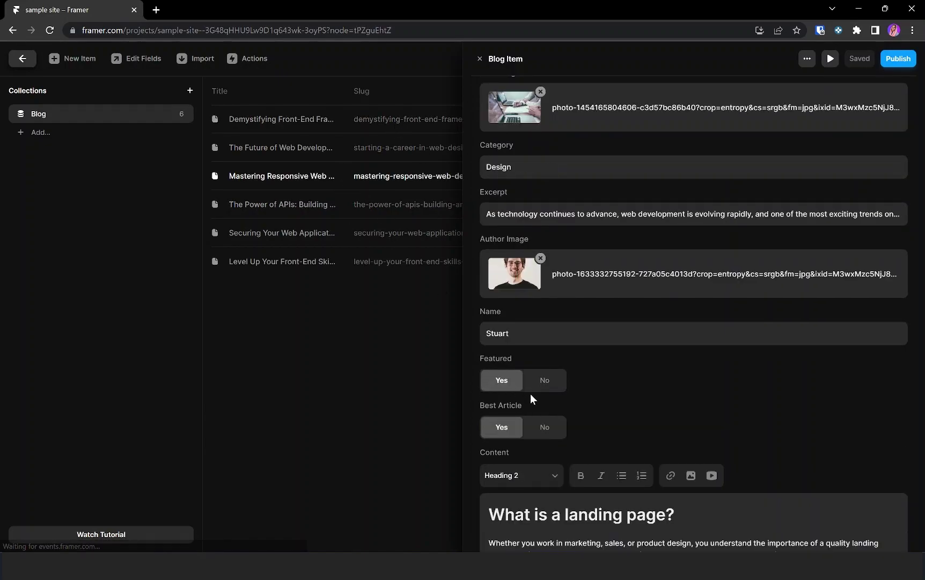
pyautogui.click(530, 382)
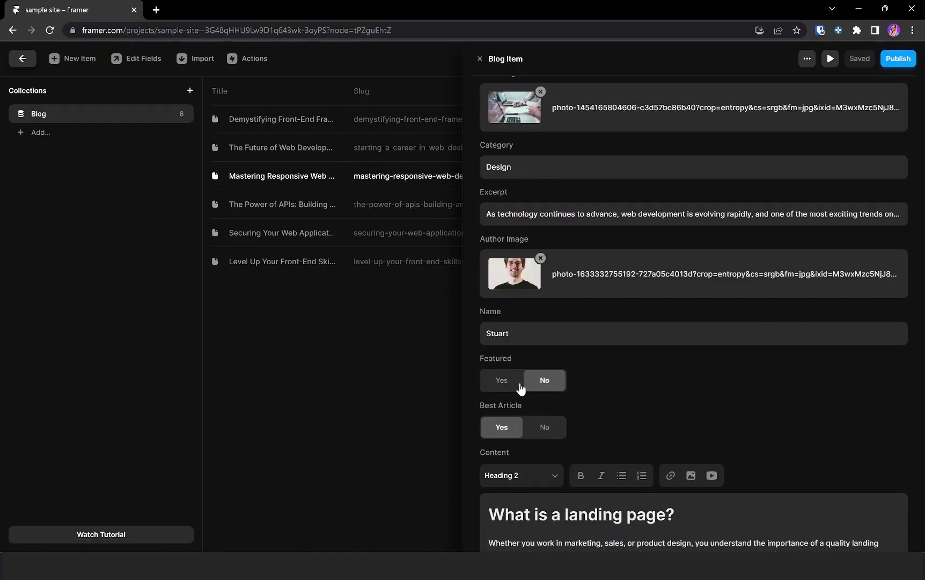
pyautogui.click(24, 59)
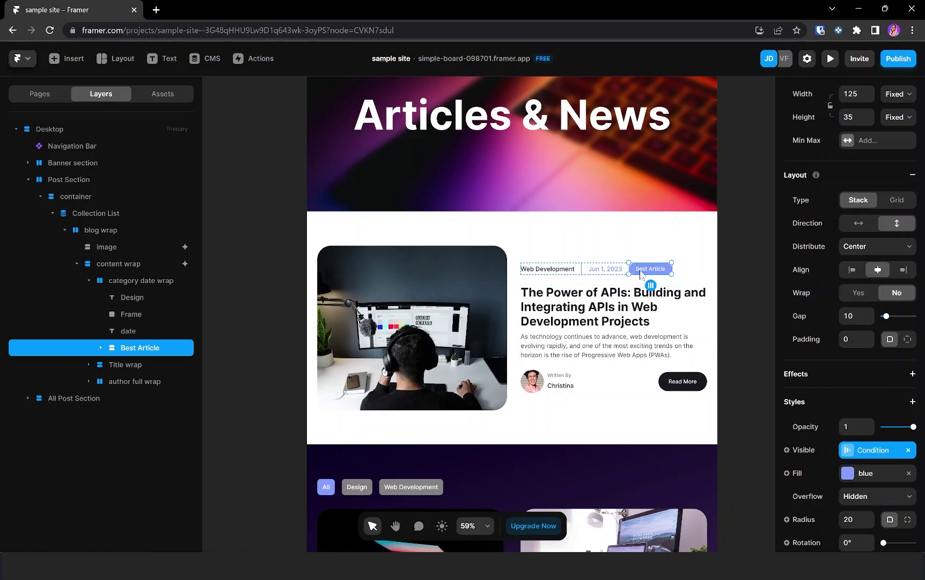
# Step: Switch The Power of APIs' Best Article field to No, then return to the canvas
pyautogui.click(206, 58)
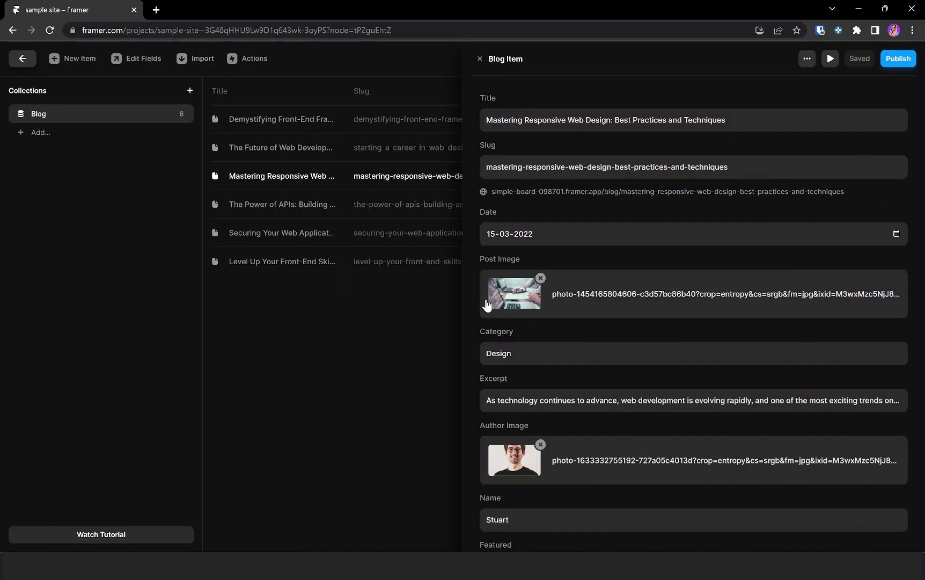
pyautogui.scroll(-2, 542, 441)
pyautogui.scroll(-1, 542, 442)
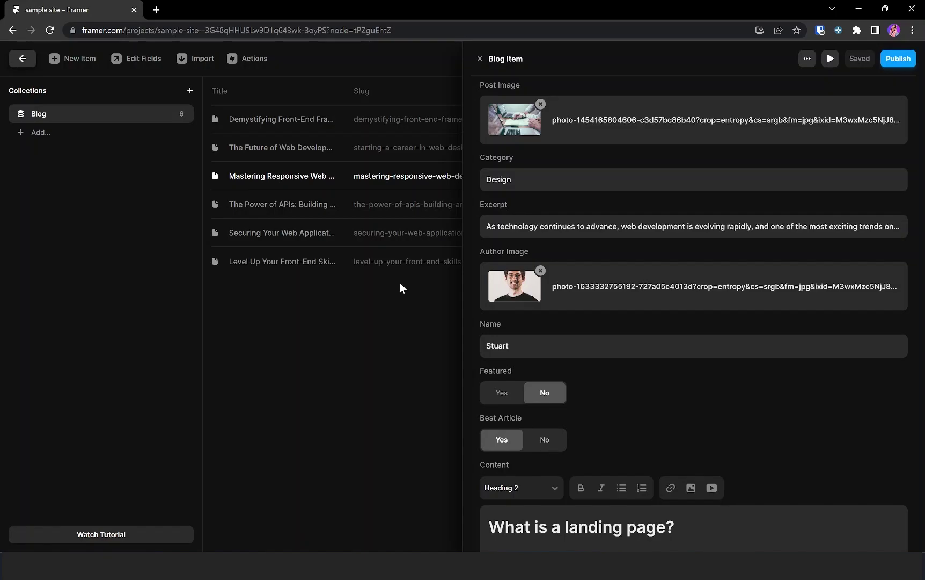
pyautogui.click(322, 210)
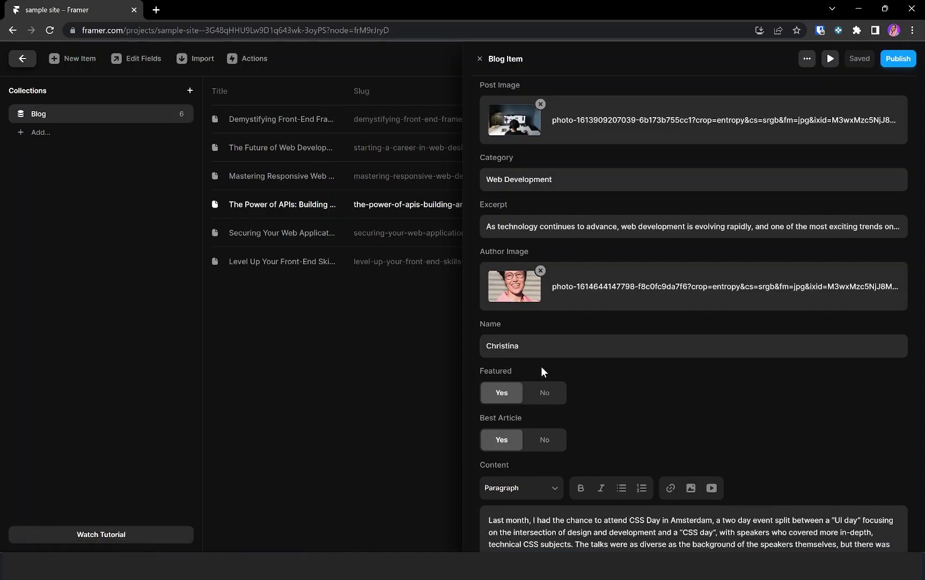
pyautogui.click(545, 445)
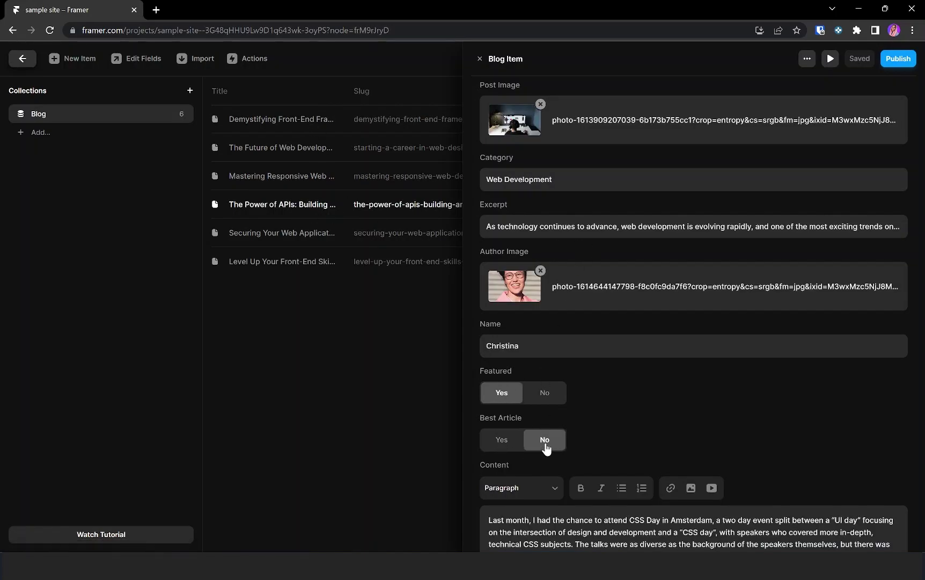
pyautogui.click(23, 59)
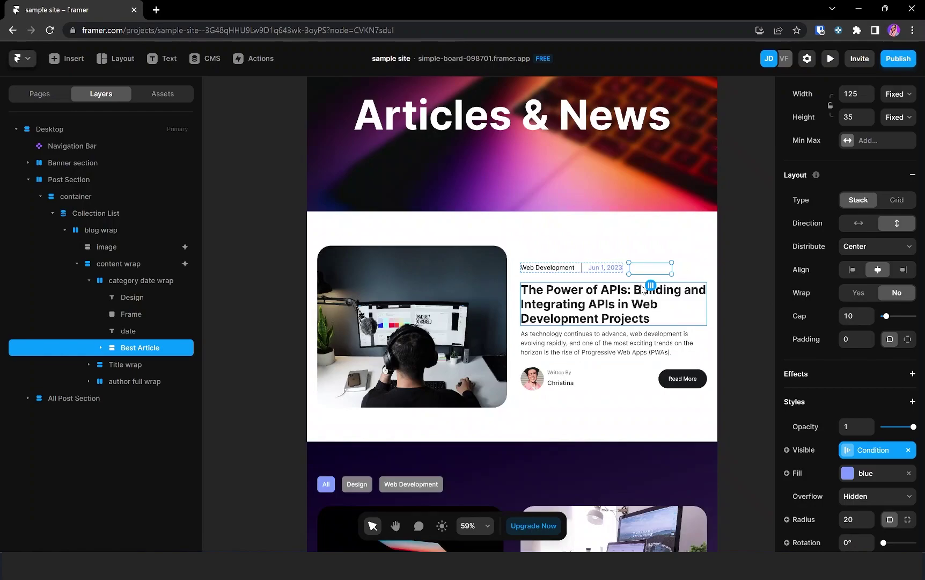
# Step: Select the All Post Section, scroll the post grid, and enter the Category Filter component
pyautogui.click(750, 296)
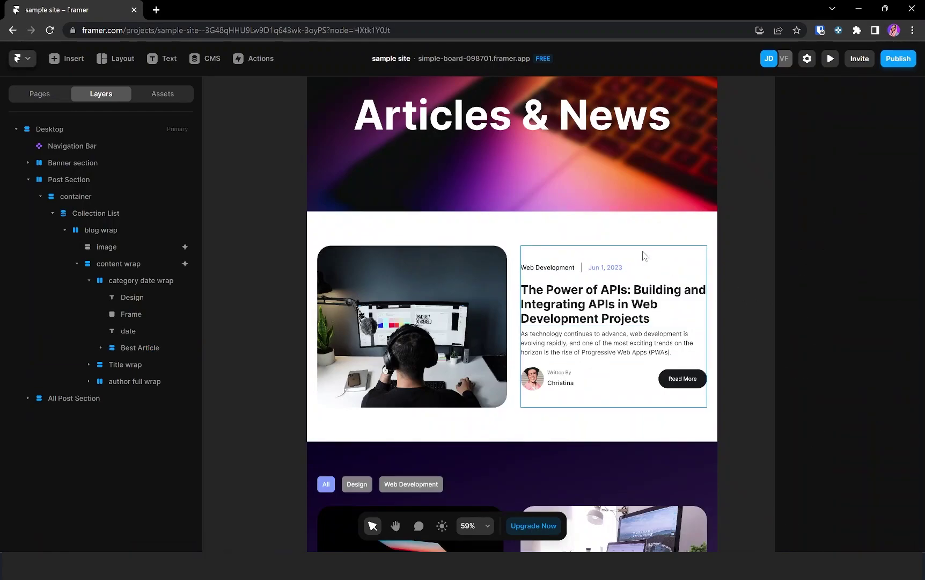
pyautogui.scroll(-5, 645, 254)
pyautogui.click(585, 325)
pyautogui.scroll(-2, 564, 313)
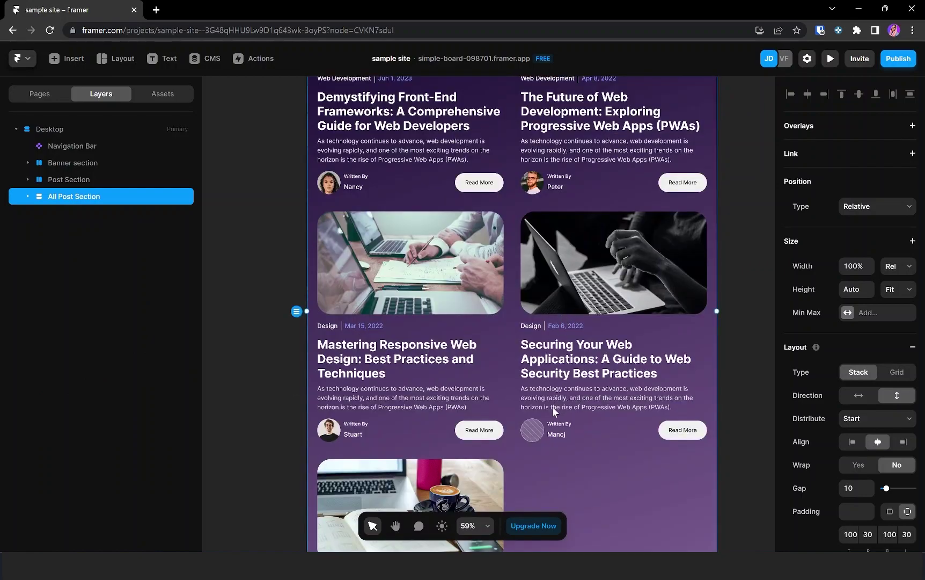
pyautogui.scroll(3, 600, 295)
pyautogui.scroll(3, 599, 296)
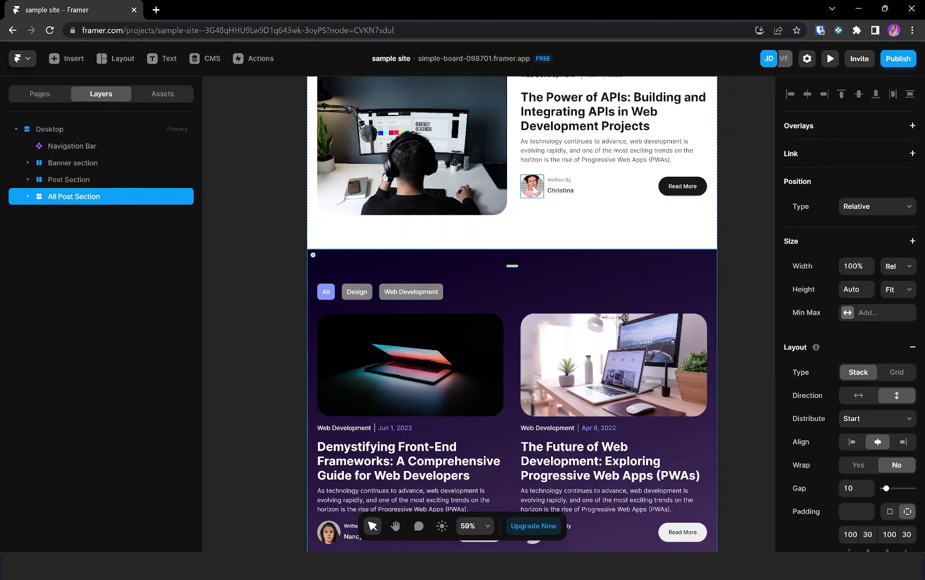
pyautogui.scroll(-3, 565, 281)
pyautogui.scroll(-2, 565, 281)
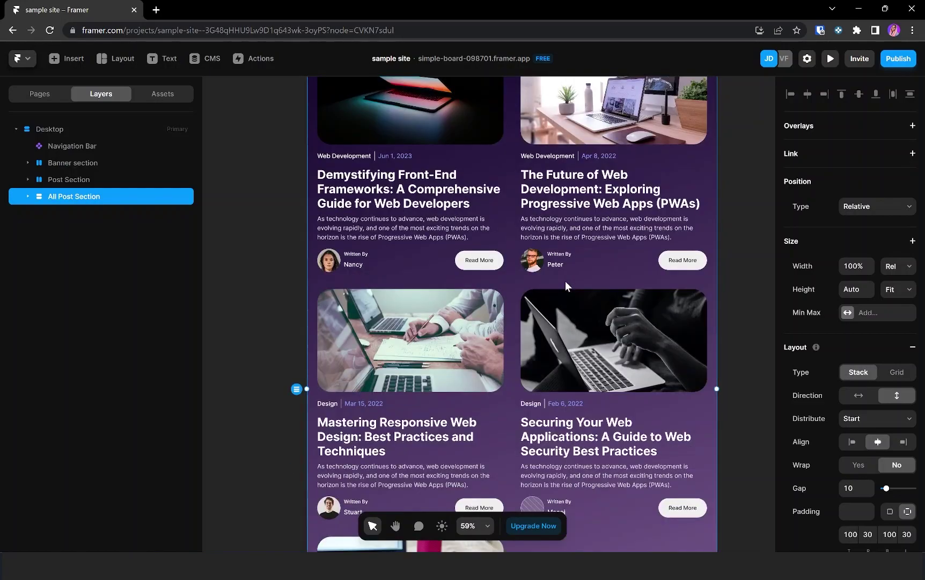
pyautogui.scroll(-1, 565, 282)
pyautogui.keyDown('ctrl'); pyautogui.scroll(-2, 558, 386); pyautogui.keyUp('ctrl')
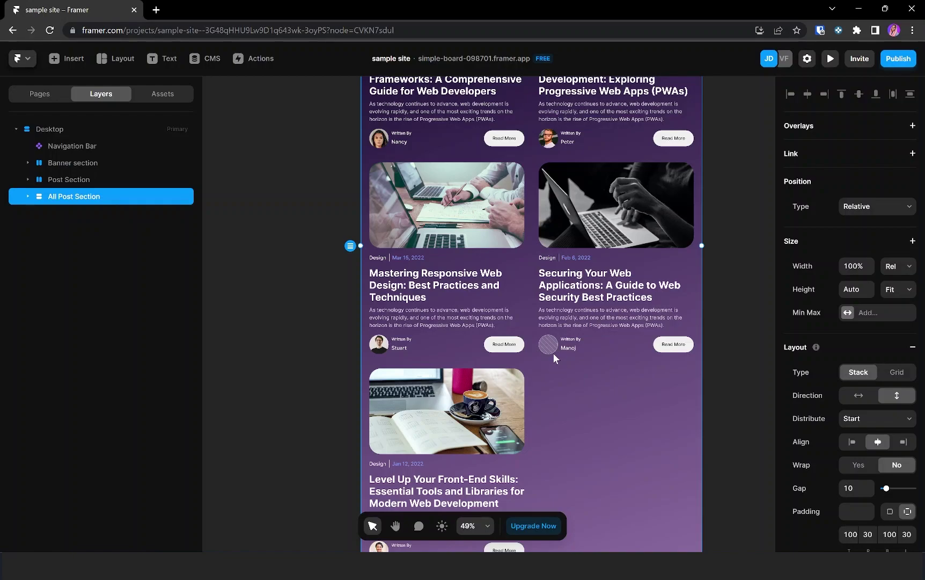
pyautogui.doubleClick(110, 201)
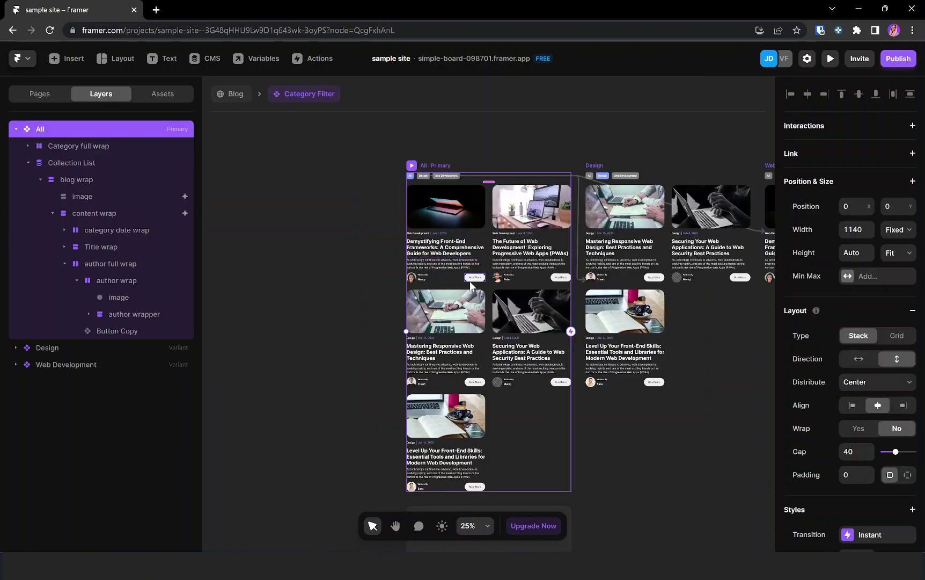
# Step: Tie the author avatar's visibility to the Author Image field with condition Is Set
pyautogui.scroll(5, 472, 281)
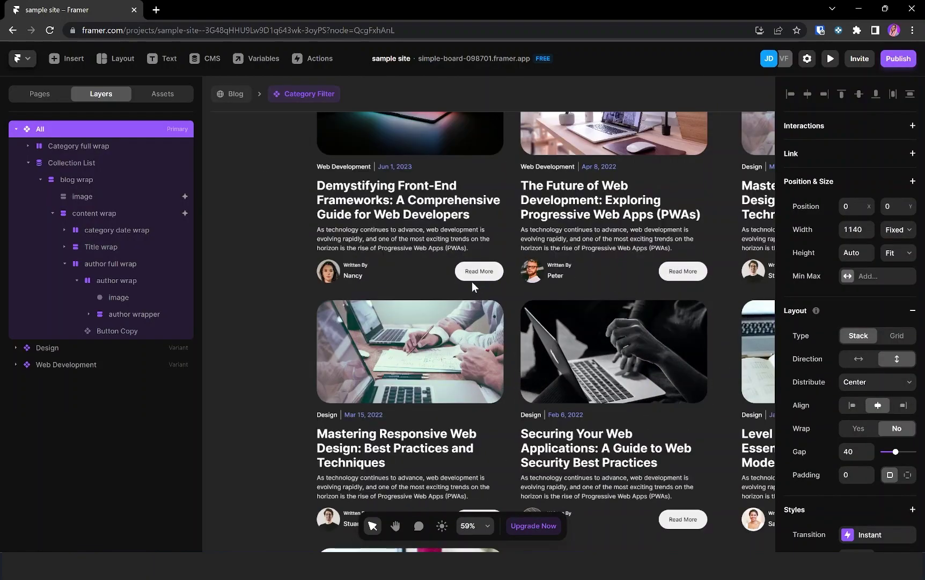
pyautogui.click(332, 273)
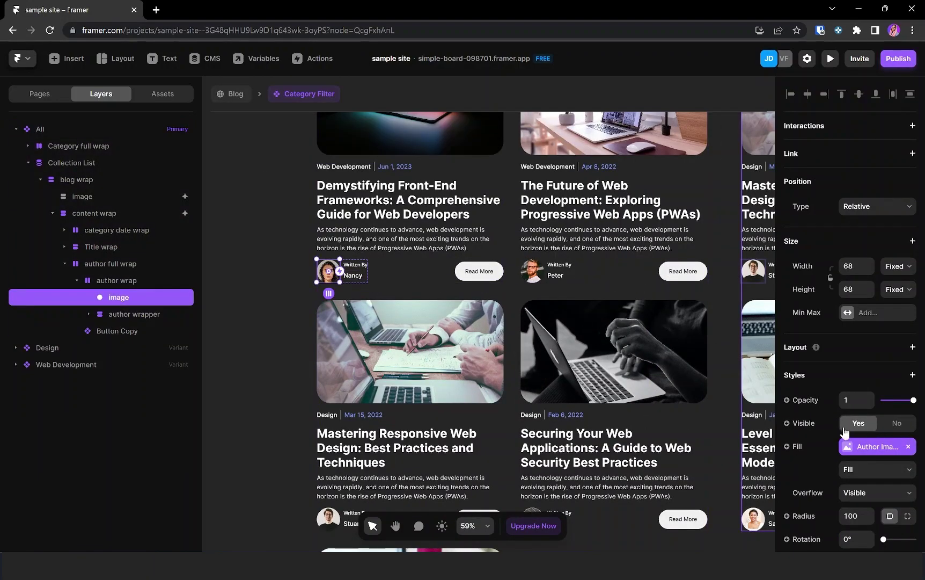
pyautogui.click(808, 427)
pyautogui.moveTo(819, 458)
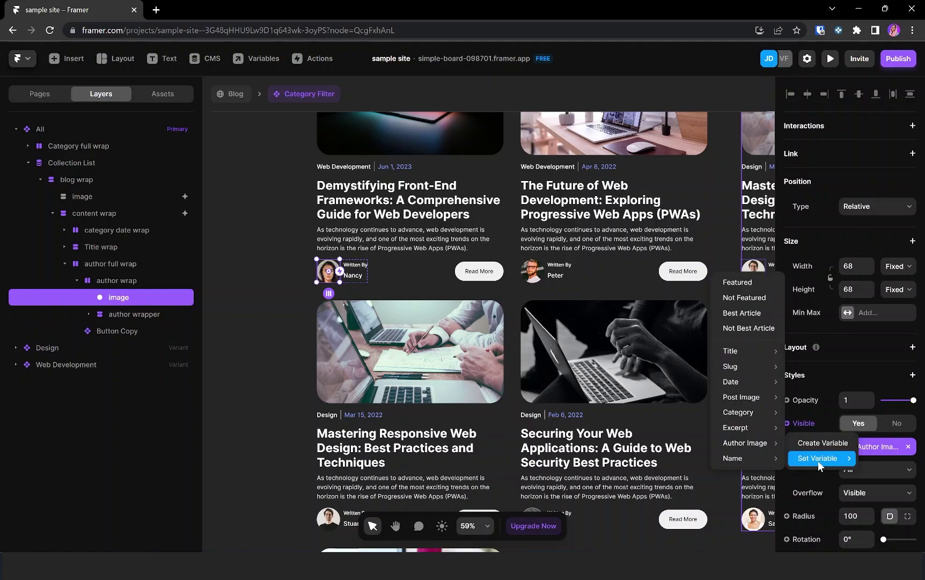
pyautogui.moveTo(745, 442)
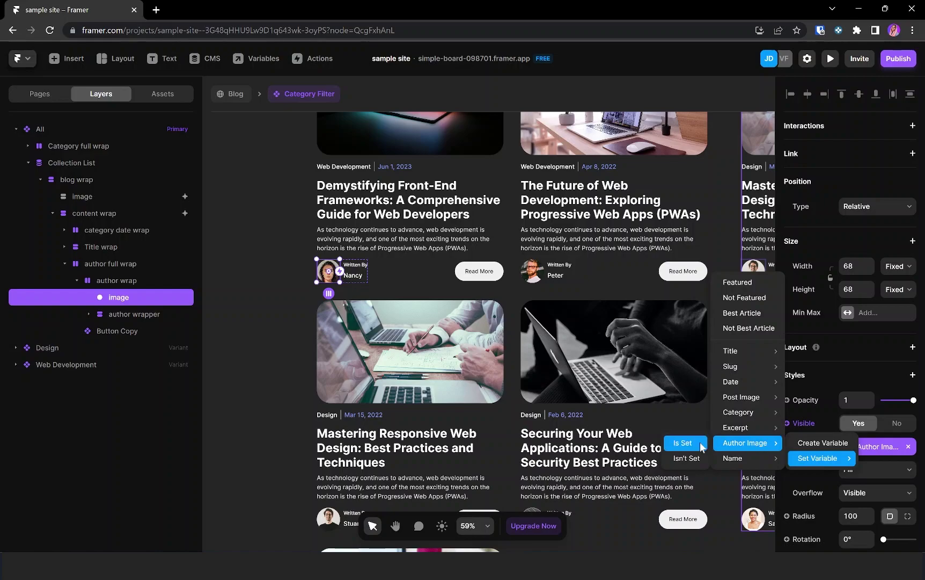
pyautogui.click(686, 444)
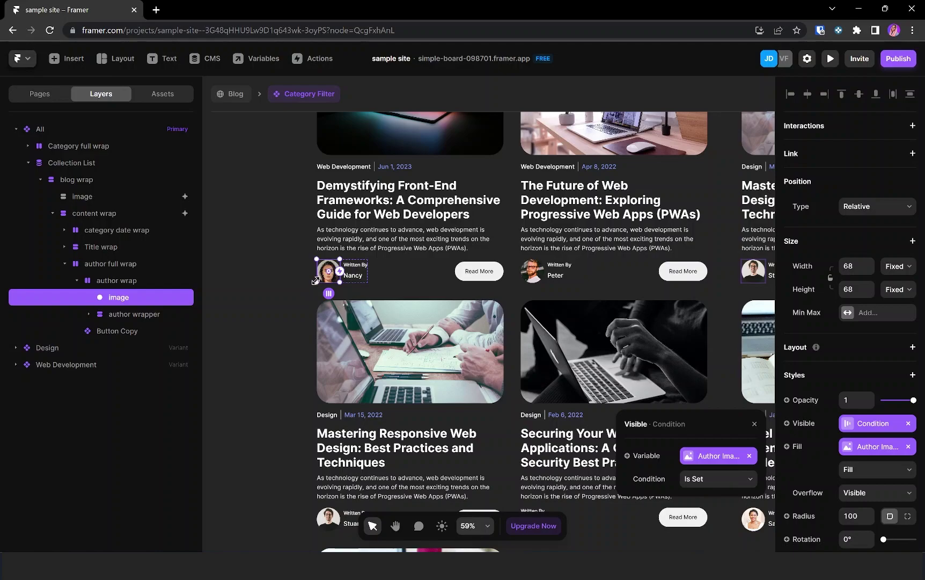
pyautogui.click(754, 424)
pyautogui.scroll(-3, 657, 396)
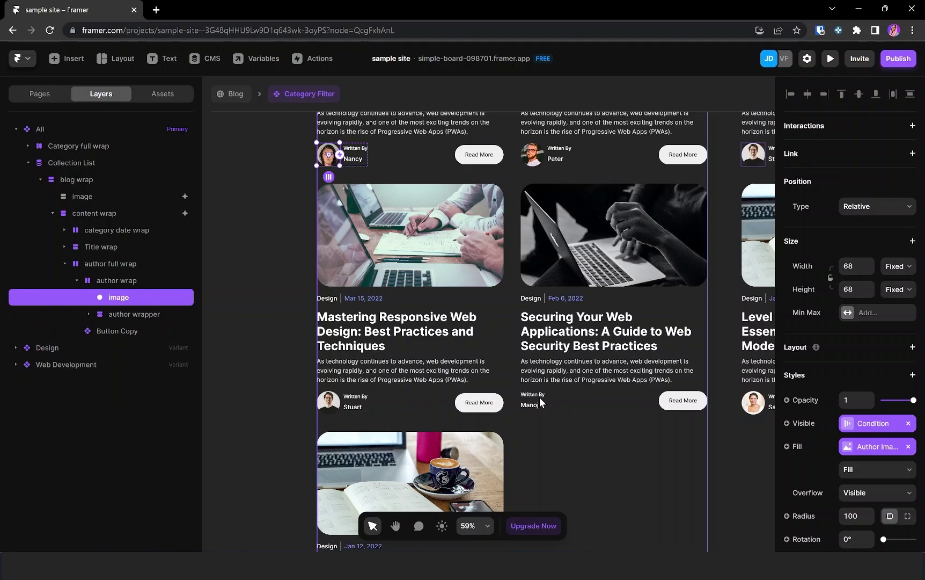
# Step: Deselect the author image and go back to the Blog page from the Category Filter component
pyautogui.click(724, 462)
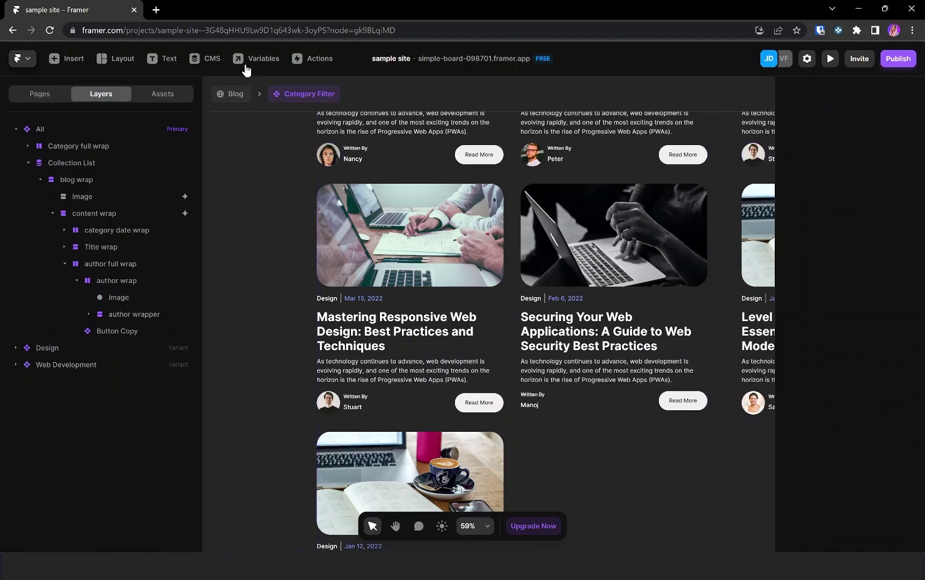
pyautogui.click(230, 94)
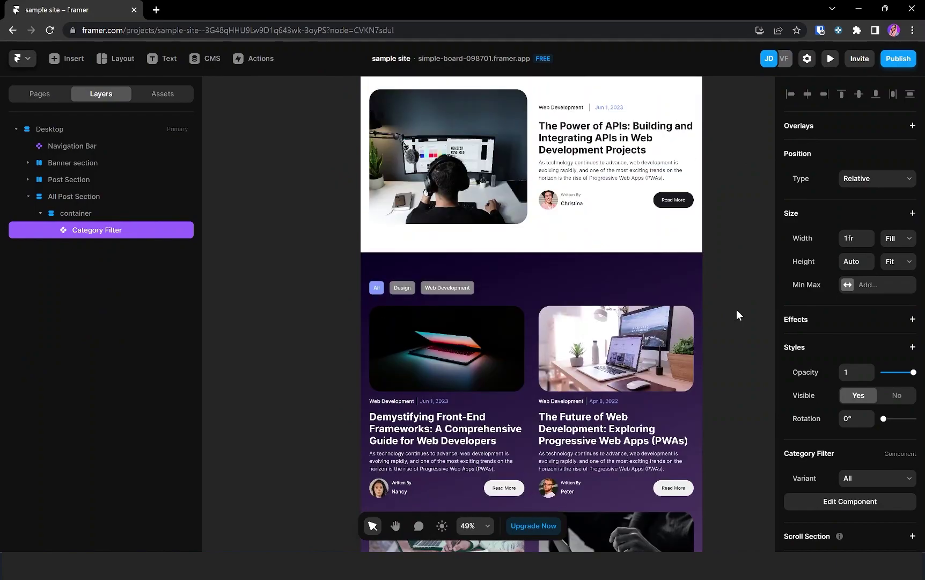